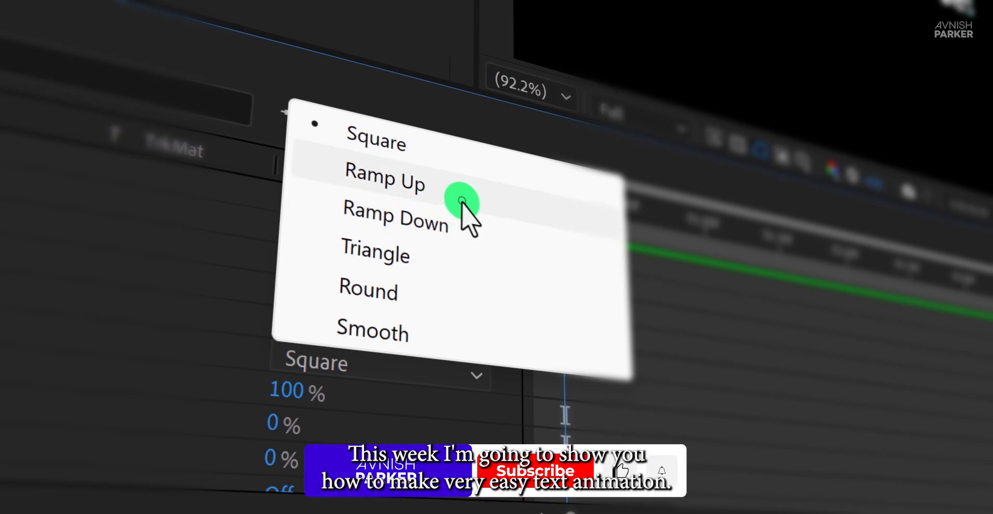
Step: Set the range selector's shape to Ramp Up and preview the text animation from the start
left_click(458, 191)
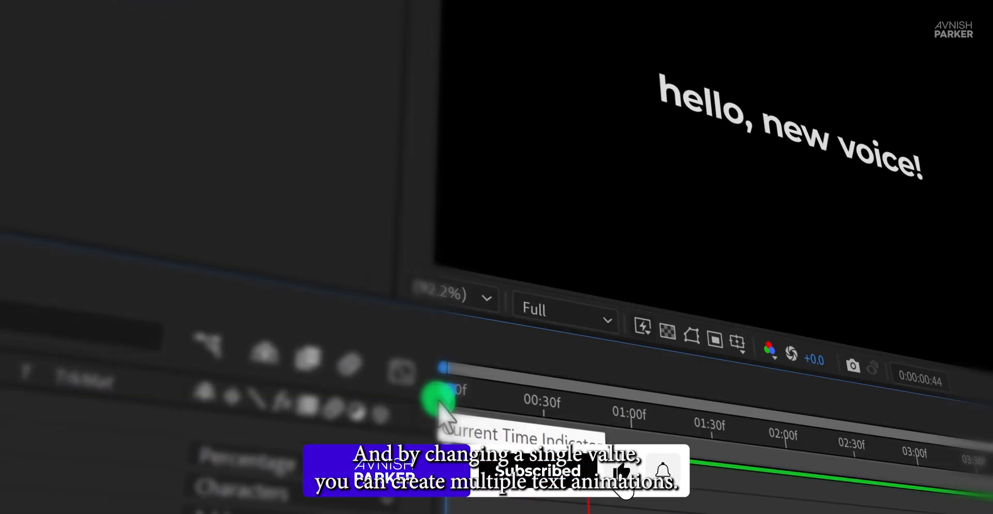
left_click_drag(442, 417, 414, 411)
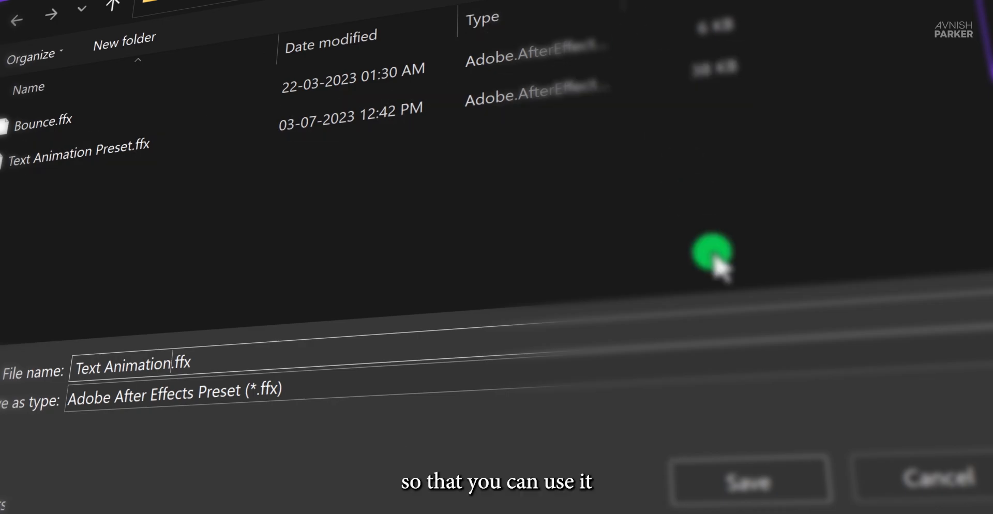
Step: Save the animation preset as "Text Animation.ffx" and apply a preset from the User Presets folder
left_click(771, 489)
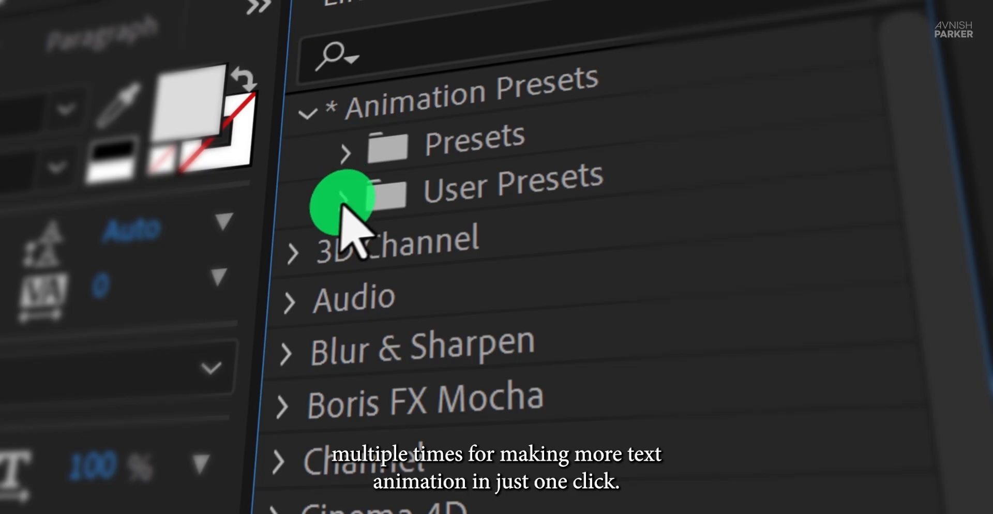
left_click(343, 203)
double_click(500, 283)
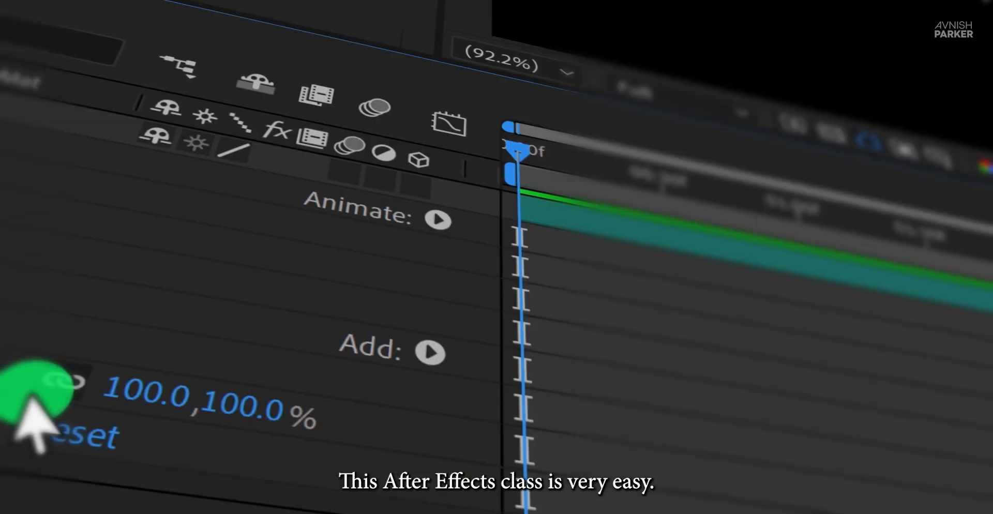
Step: Set the text animator's scale to 0% and scrub through the start of the timeline
left_click(249, 406)
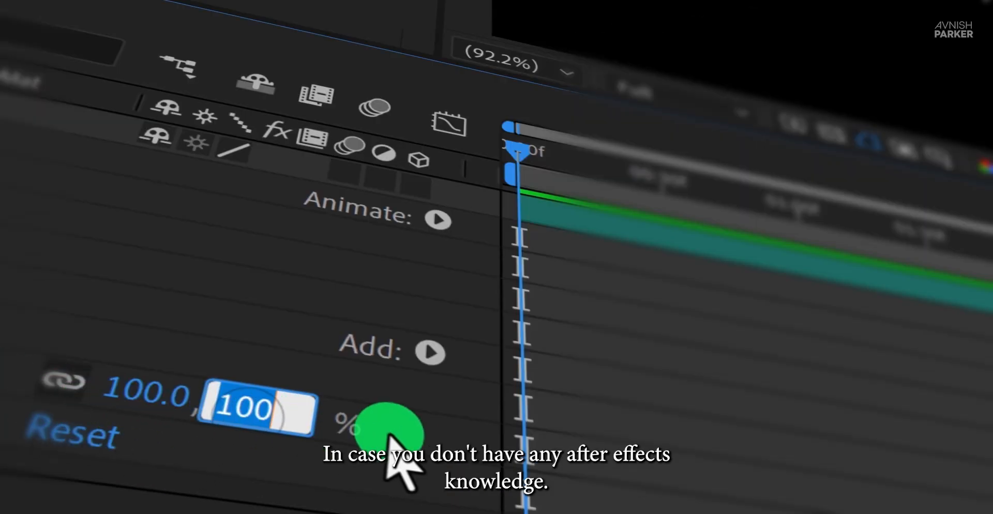
type("0")
left_click(414, 435)
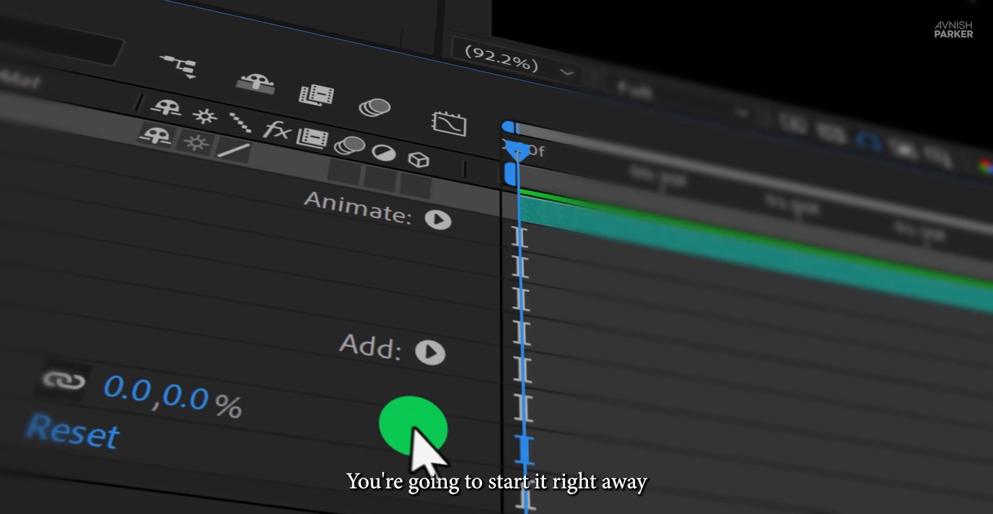
left_click_drag(518, 150, 644, 189)
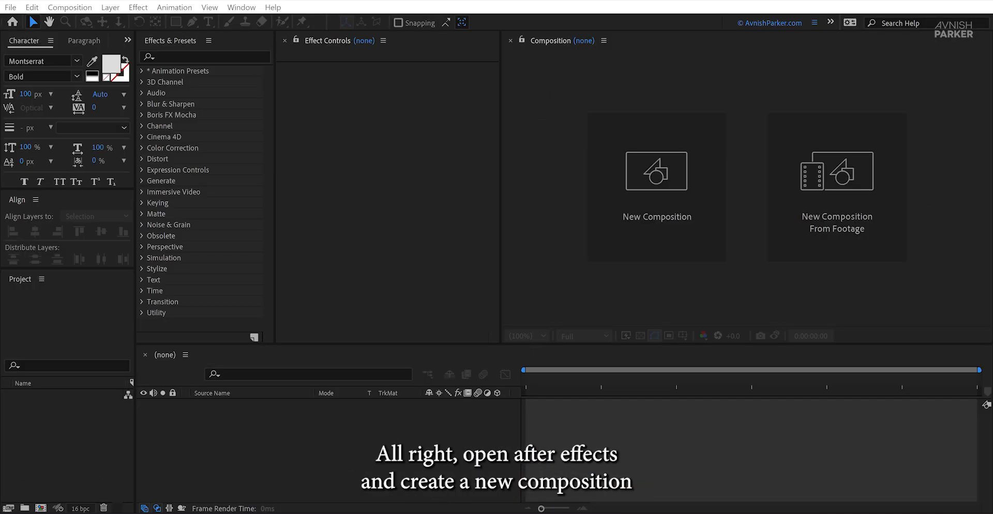
Step: Create a 1920 x 1080 px composition named "Text Animation" at 60 fps with a 5-second duration
left_click(662, 238)
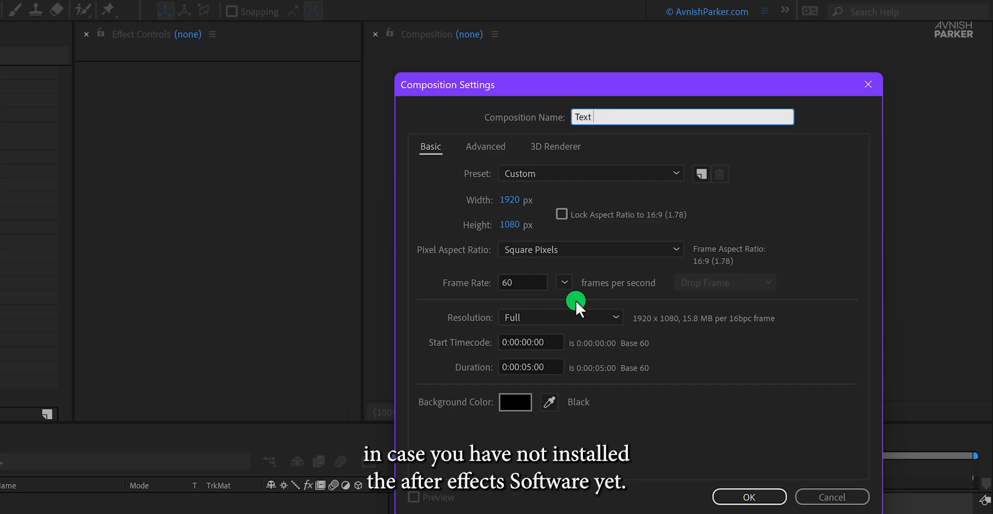
type("Text Animation")
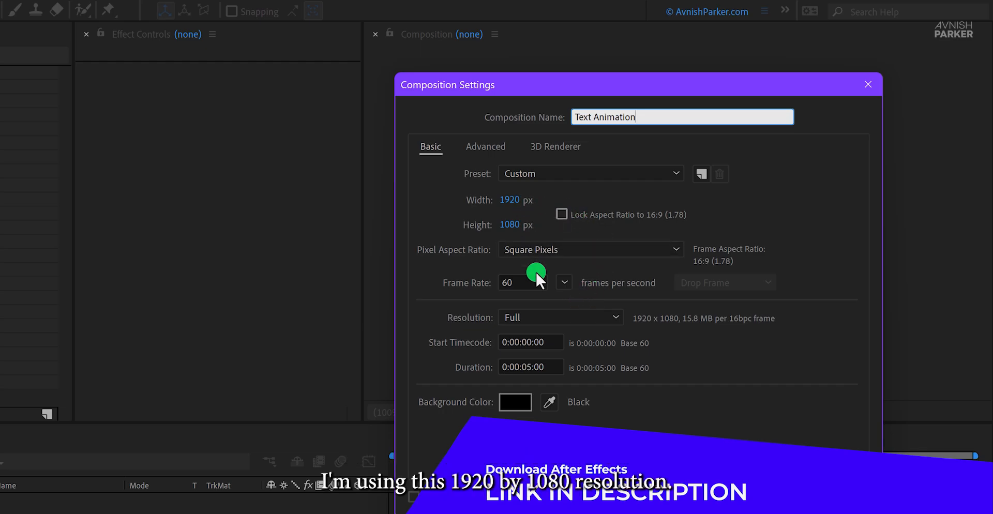
left_click(781, 434)
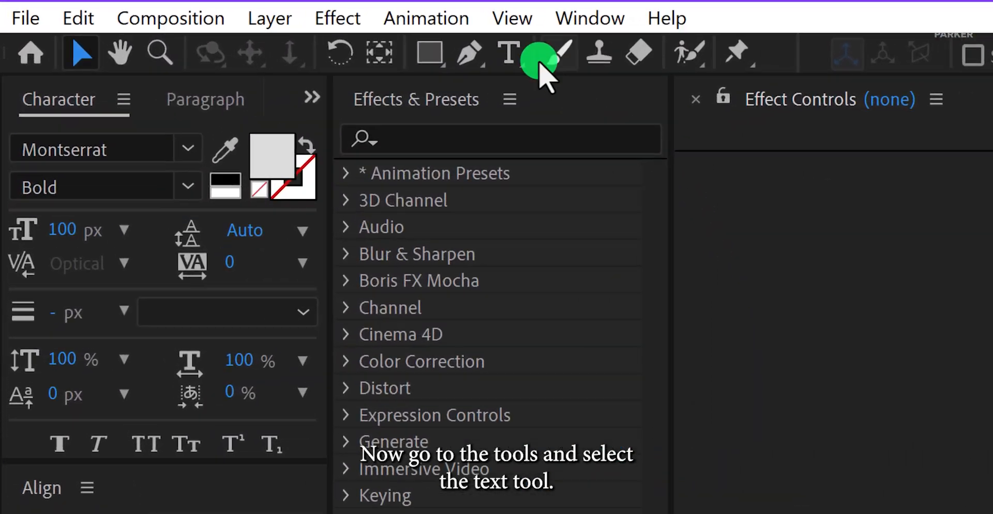
Step: Add the text "hello, new voice!" and center it horizontally and vertically in the composition
left_click(510, 54)
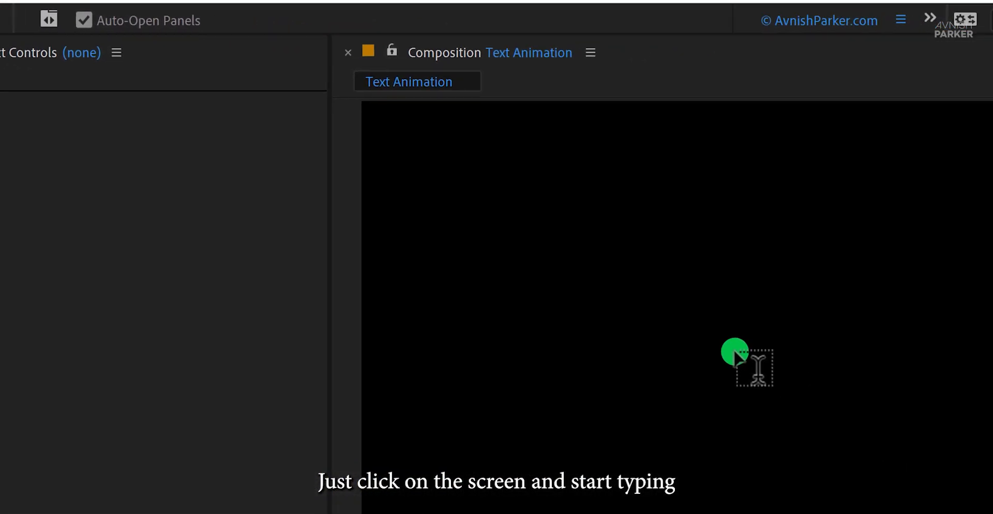
left_click(544, 312)
type("hello, new")
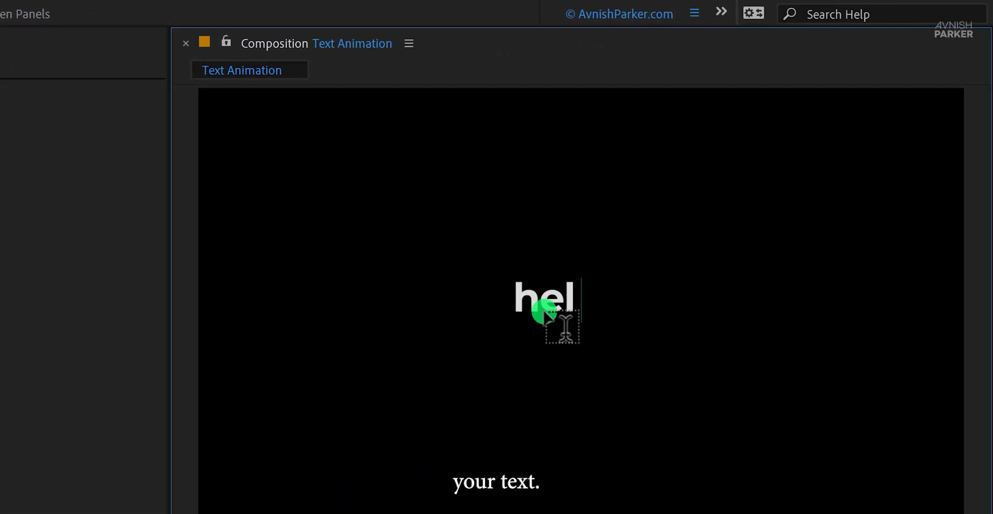
type(" voice!")
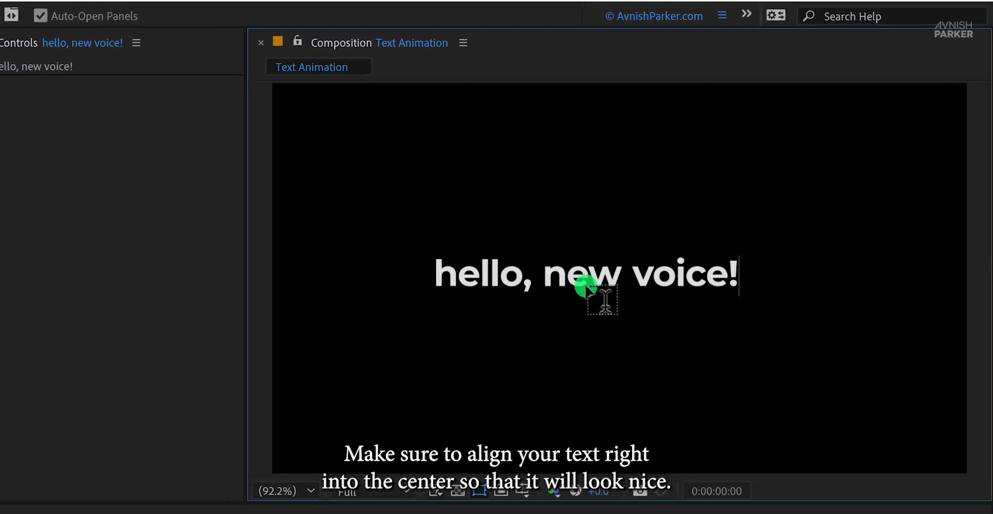
left_click(34, 234)
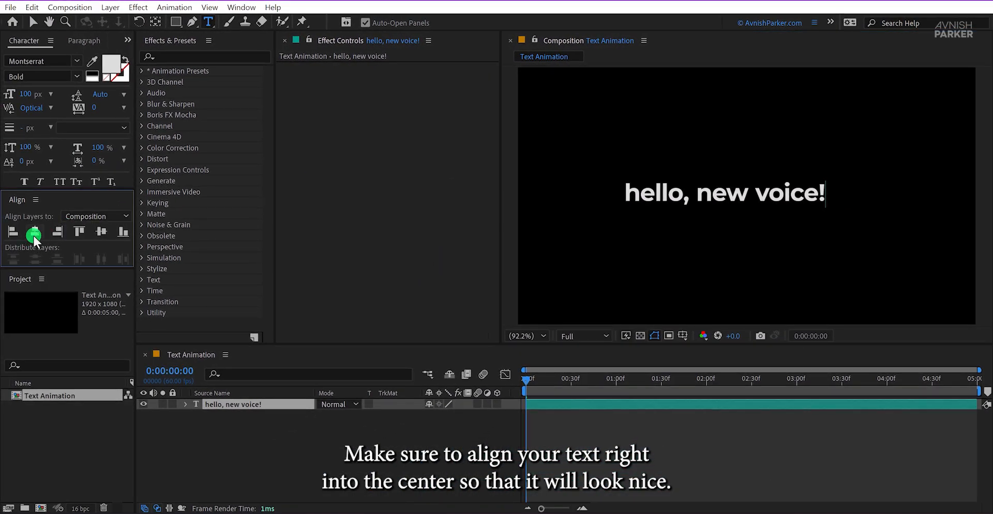
left_click(93, 232)
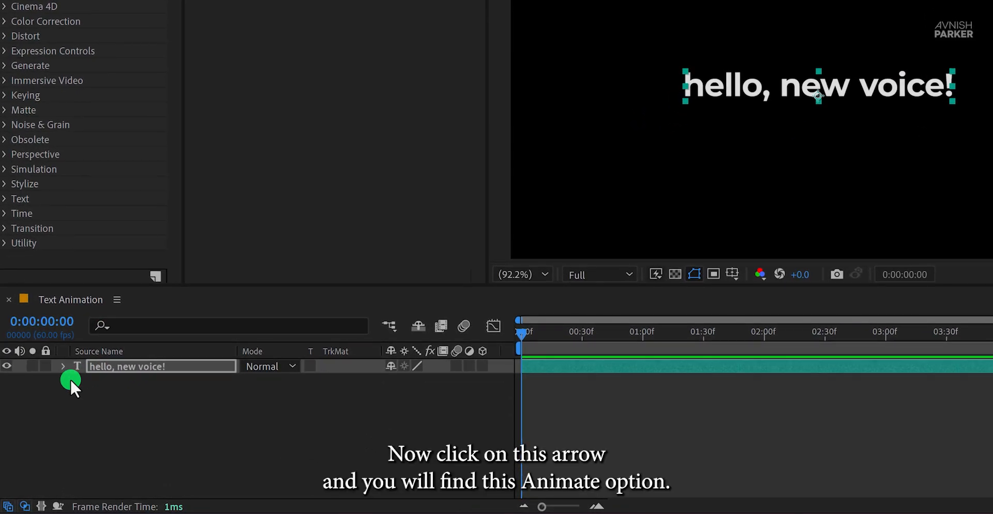
Step: Add a Scale animator to the "hello, new voice!" text layer
left_click(62, 366)
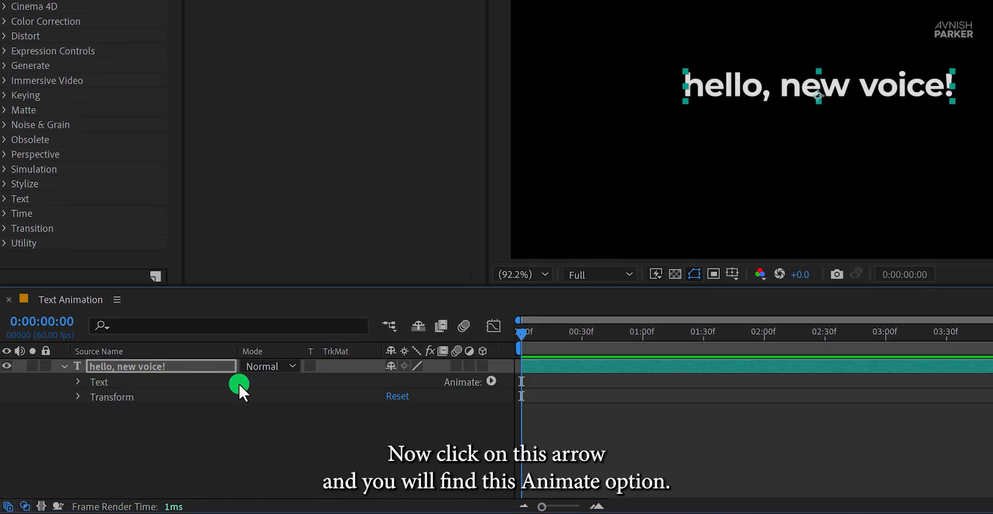
left_click(491, 382)
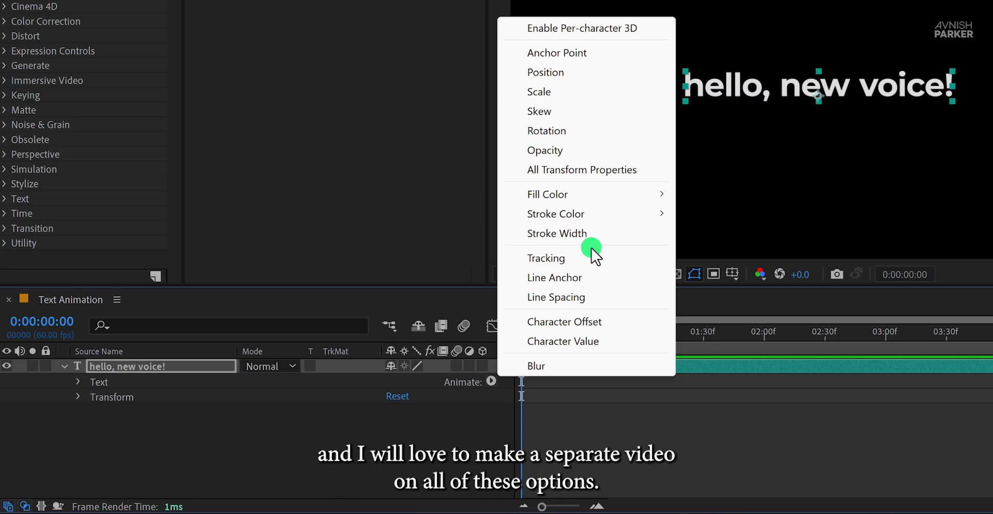
left_click(572, 92)
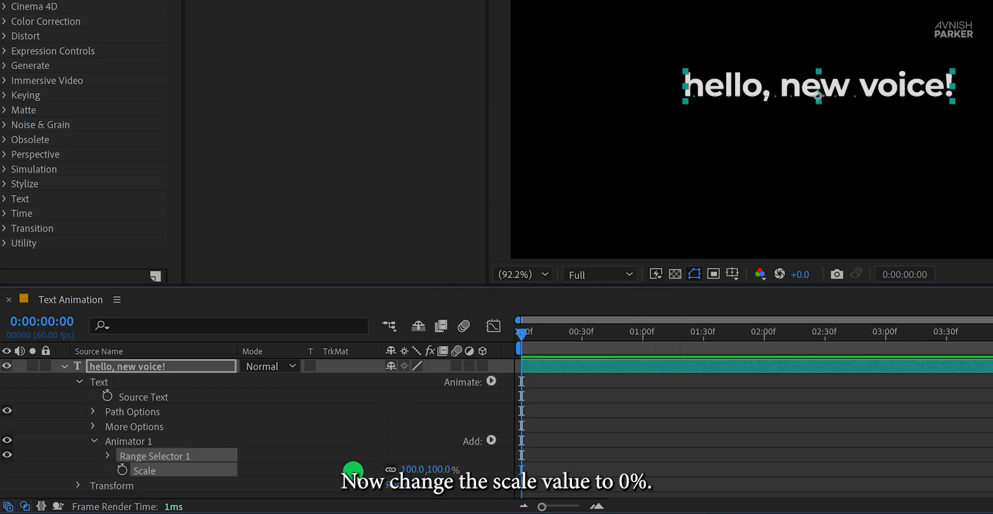
Step: Set the text animator's scale to 0%
left_click(353, 471)
left_click(439, 470)
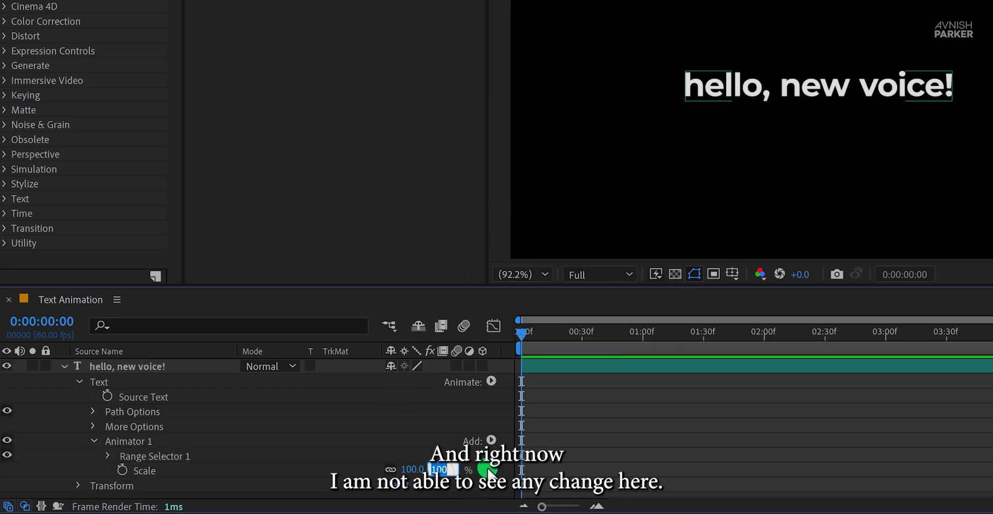
type("0")
key("Return")
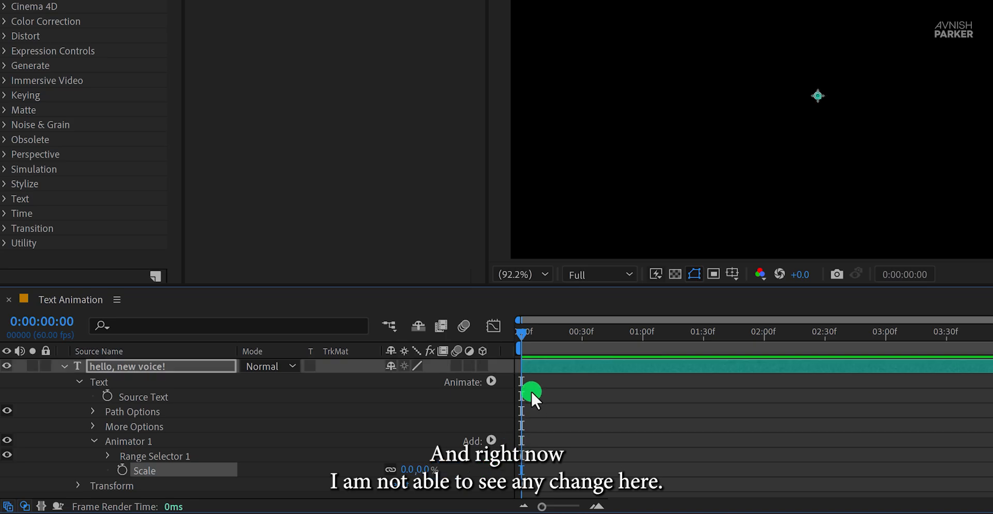
Step: Keyframe the offset of Range Selector 1 at -100% on frame 0
left_click_drag(521, 329, 505, 346)
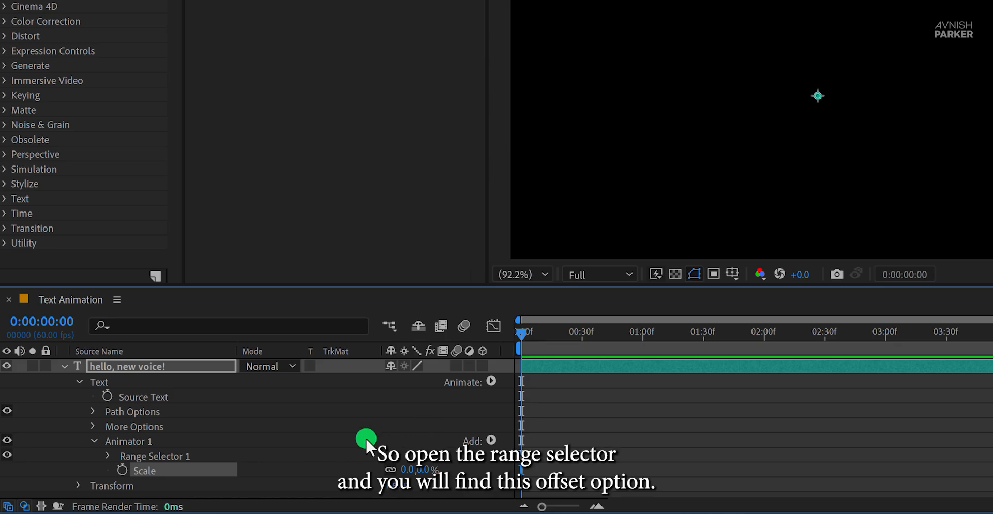
left_click(108, 455)
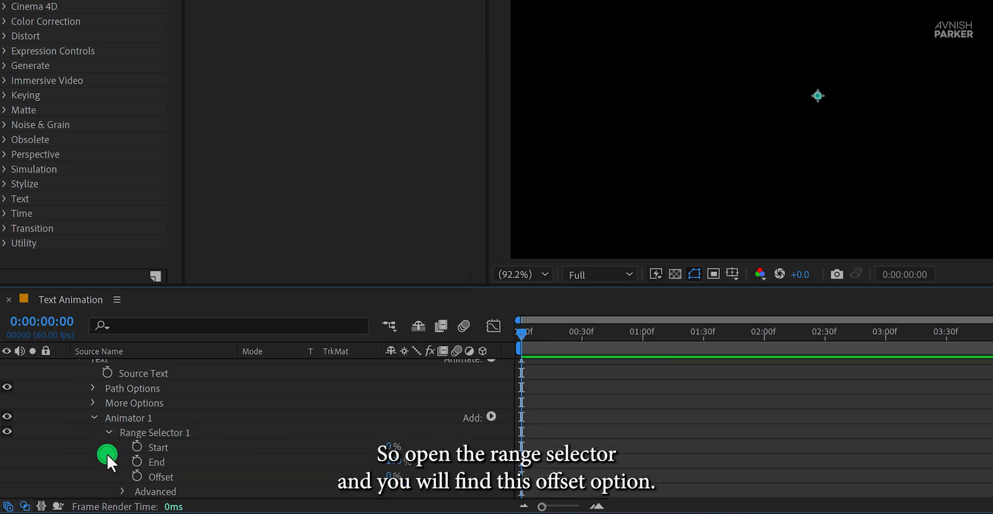
left_click(138, 476)
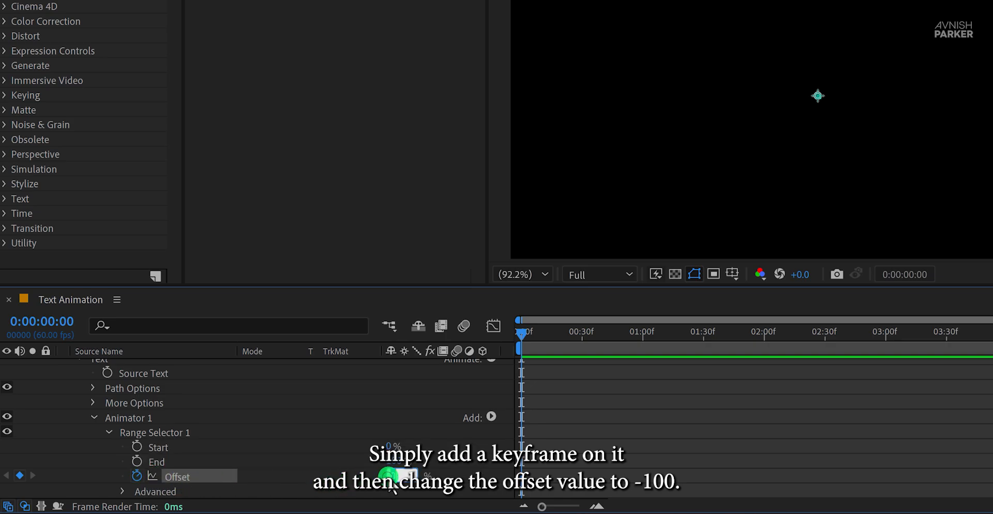
type("-10")
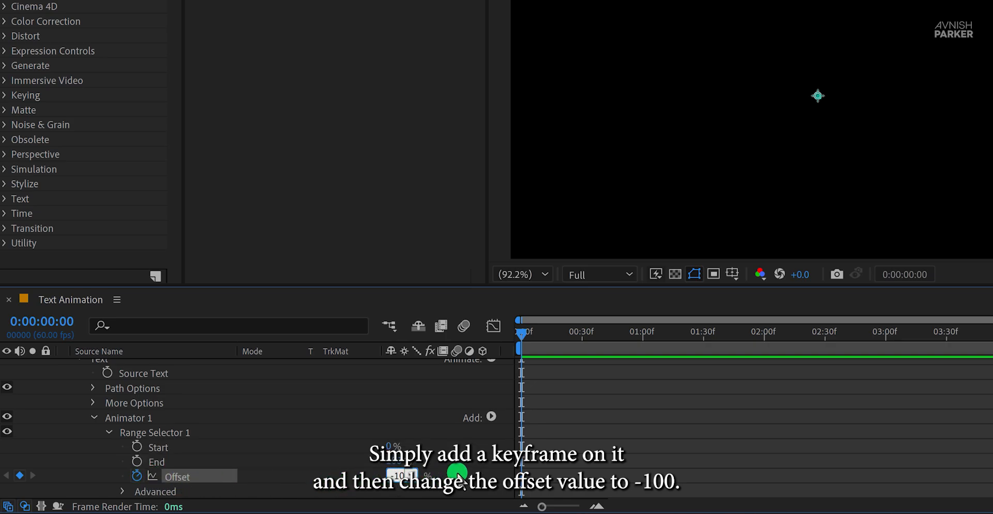
type("0")
left_click(462, 471)
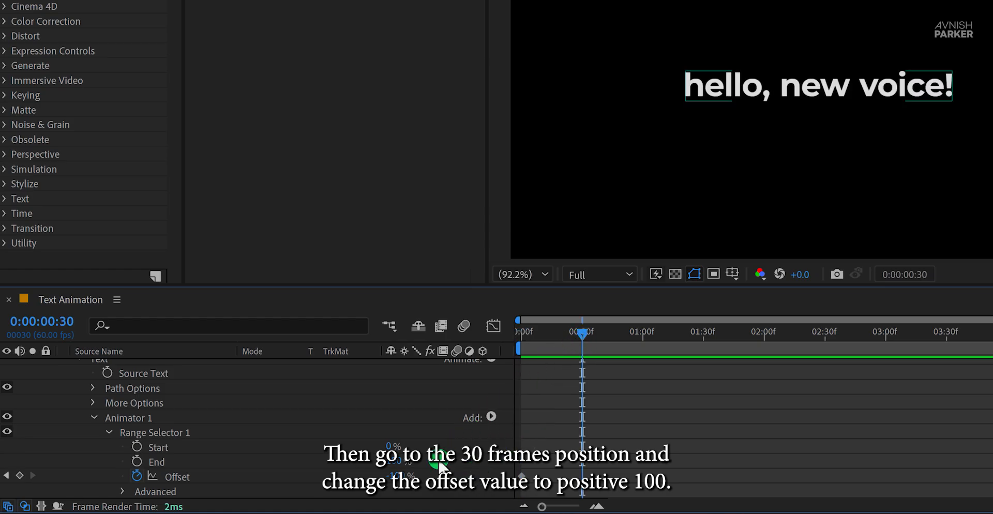
Step: Set the range selector's offset to 100% at 30 frames and scrub through the animation
left_click_drag(393, 476, 475, 472)
left_click_drag(545, 331, 540, 350)
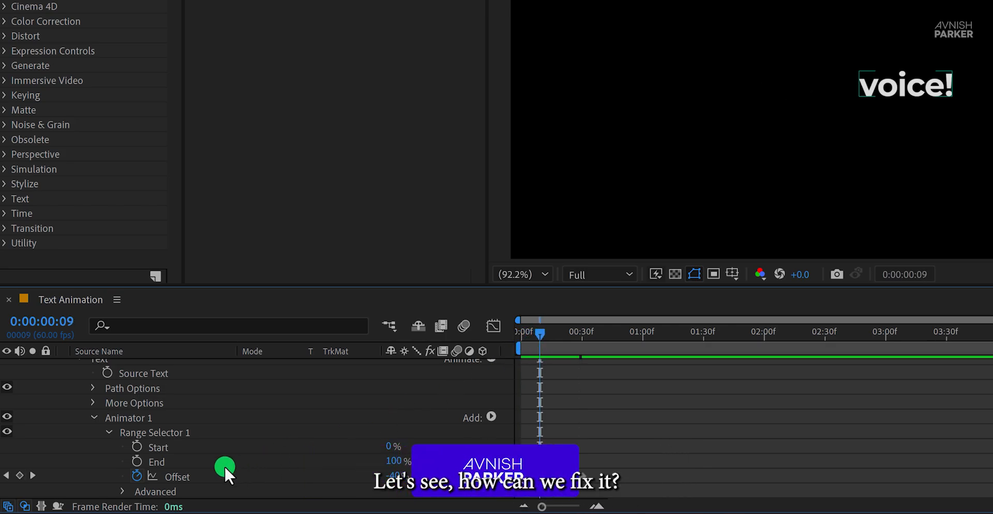
Step: Change the range selector's advanced shape setting to Ramp Up and play the animation from the start
scroll(225, 465, "down", 2)
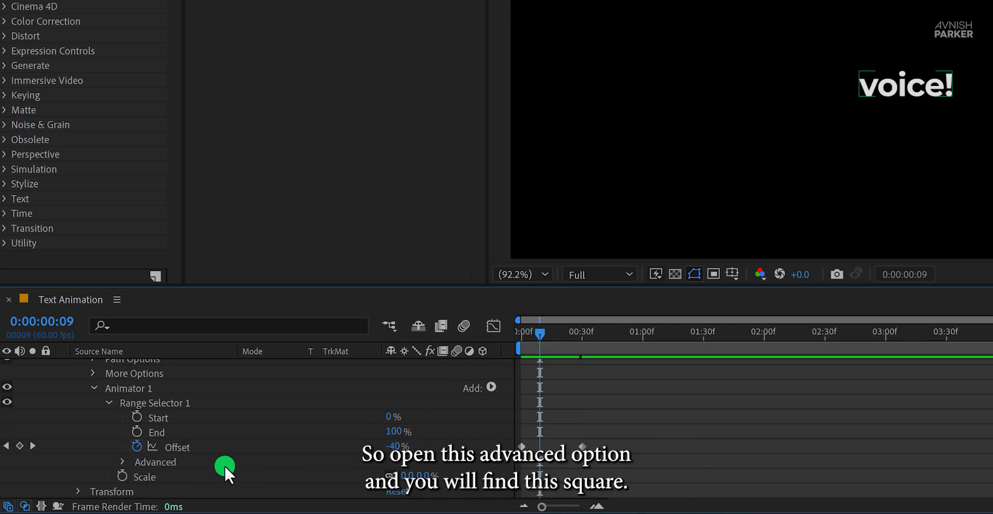
left_click(122, 460)
left_click(412, 441)
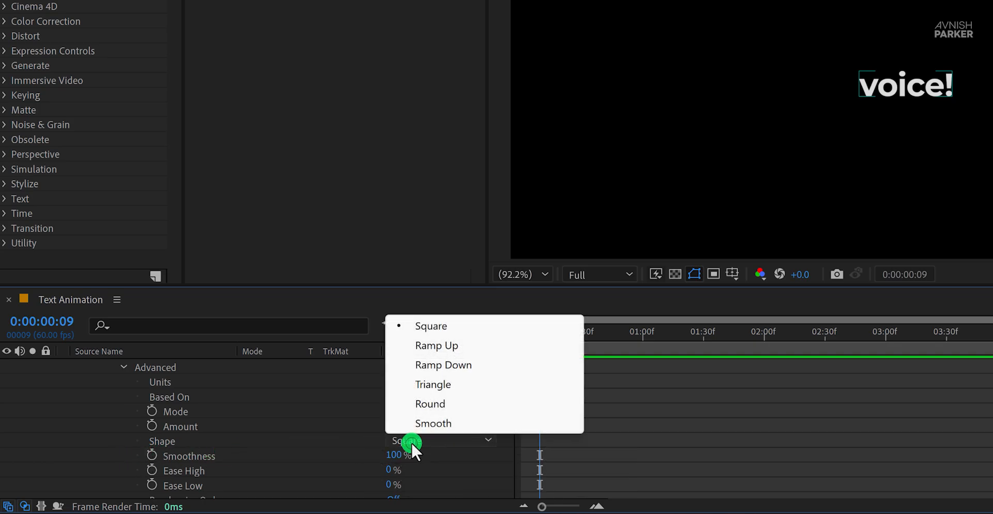
left_click(480, 350)
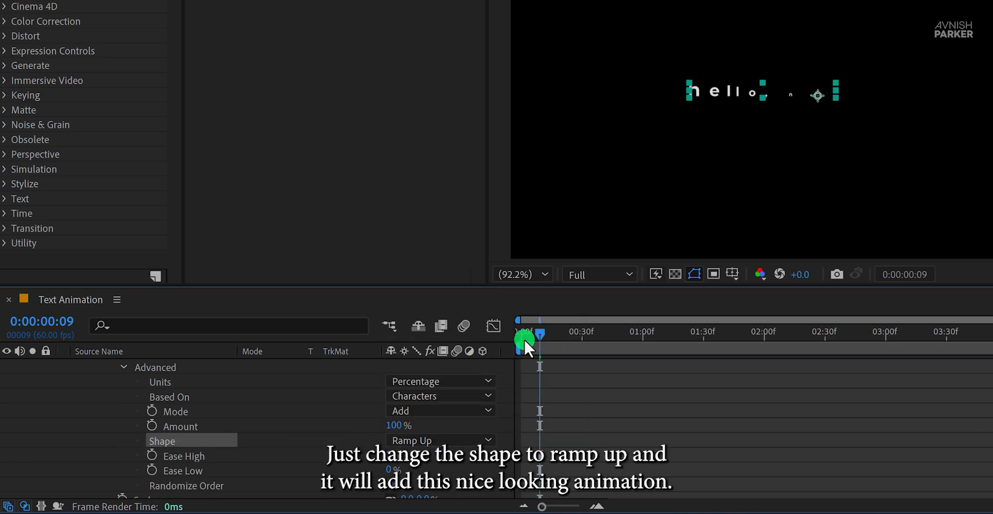
left_click_drag(523, 338, 515, 337)
key("space")
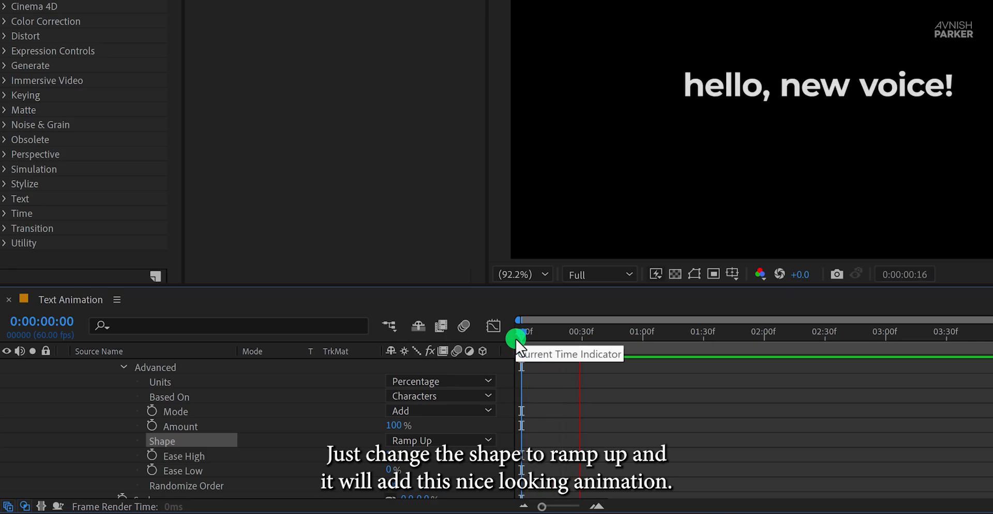
key("space")
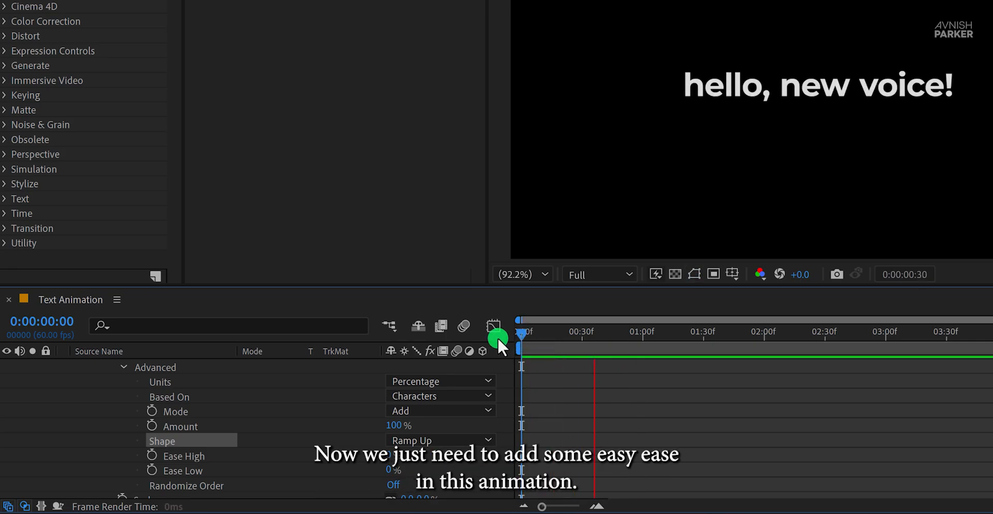
key("space")
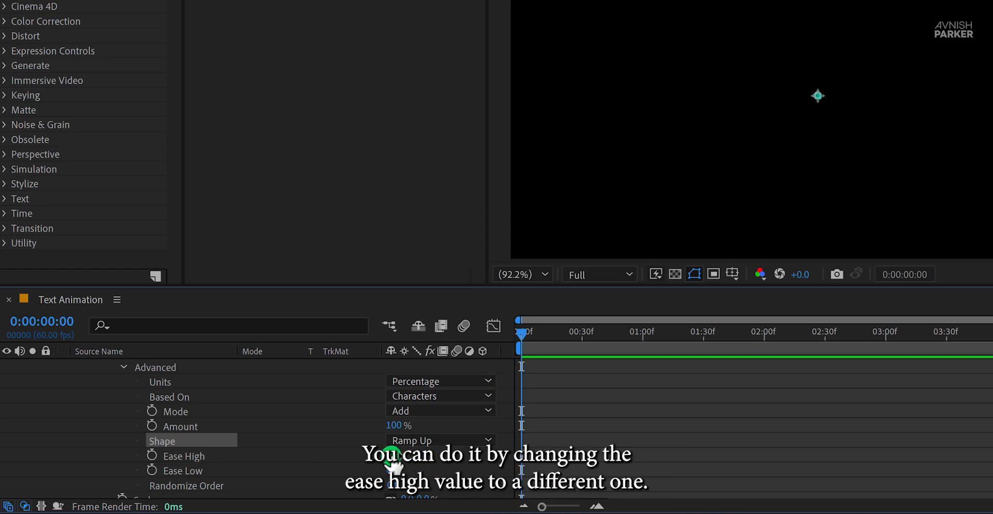
Step: Set the range selector's Ease High to -100% and preview the eased animation
left_click_drag(392, 454, 332, 458)
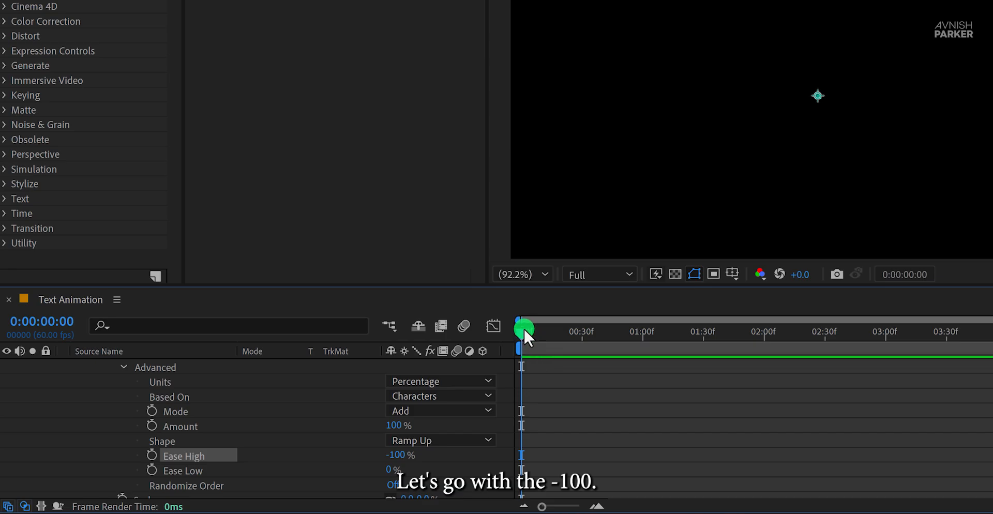
key("space")
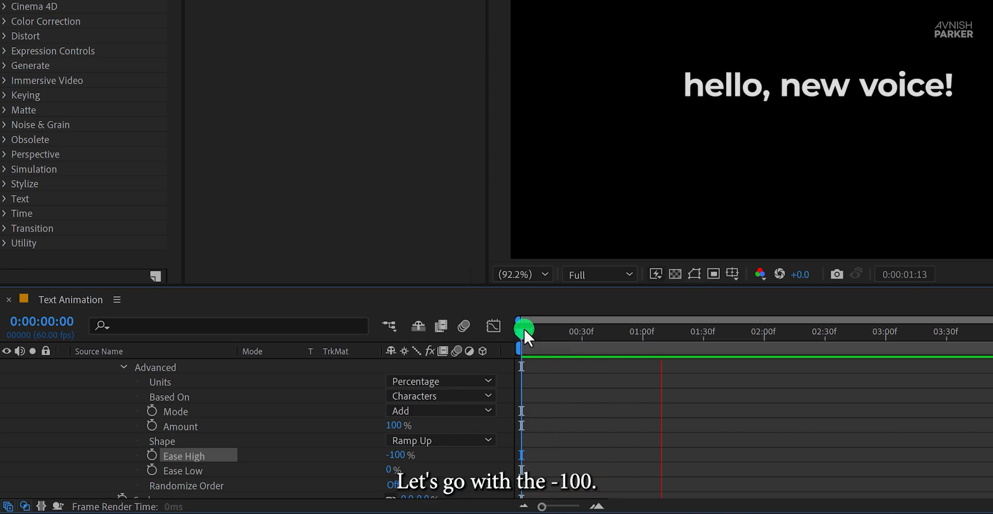
left_click_drag(524, 331, 607, 345)
left_click(477, 455)
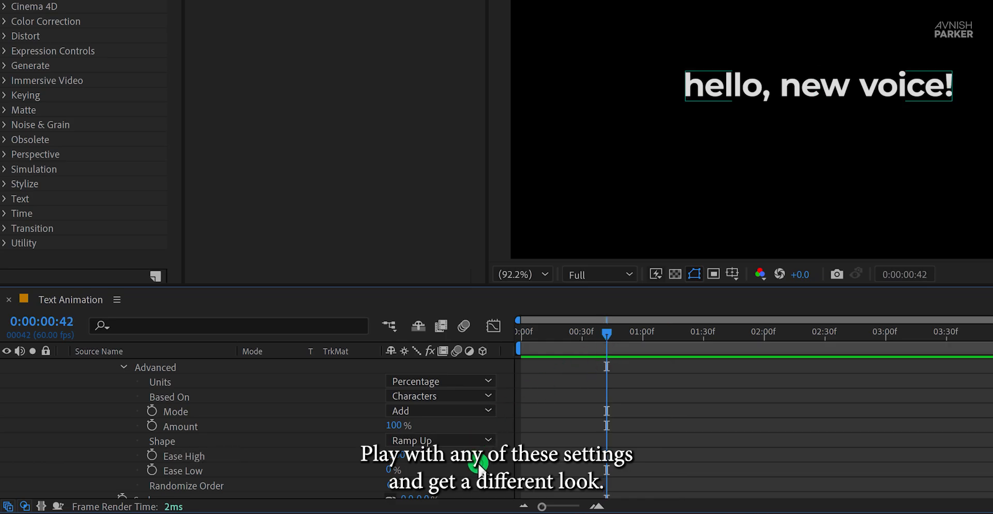
Step: Add the Anchor Point property to Animator 1 of the "hello, new voice!" text layer
scroll(510, 465, "up", 10)
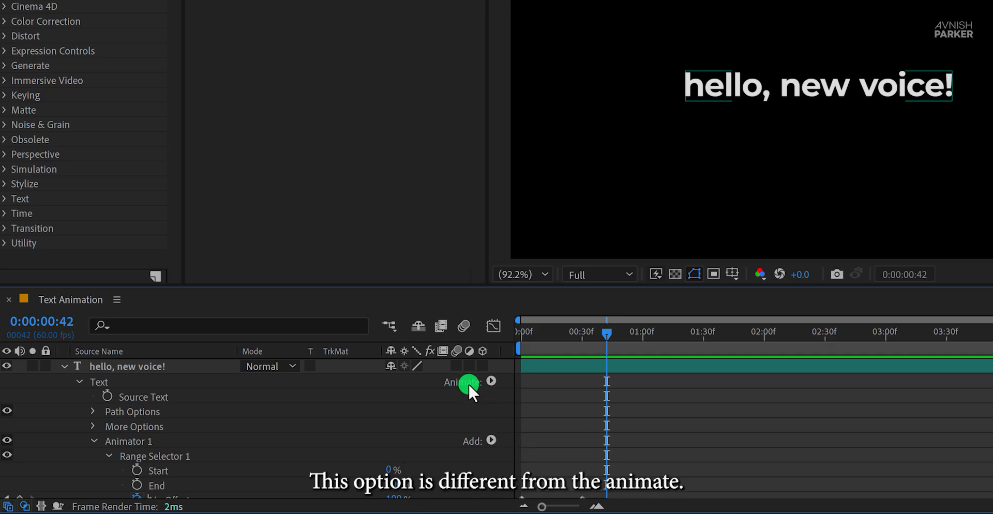
left_click(490, 439)
left_click(552, 445)
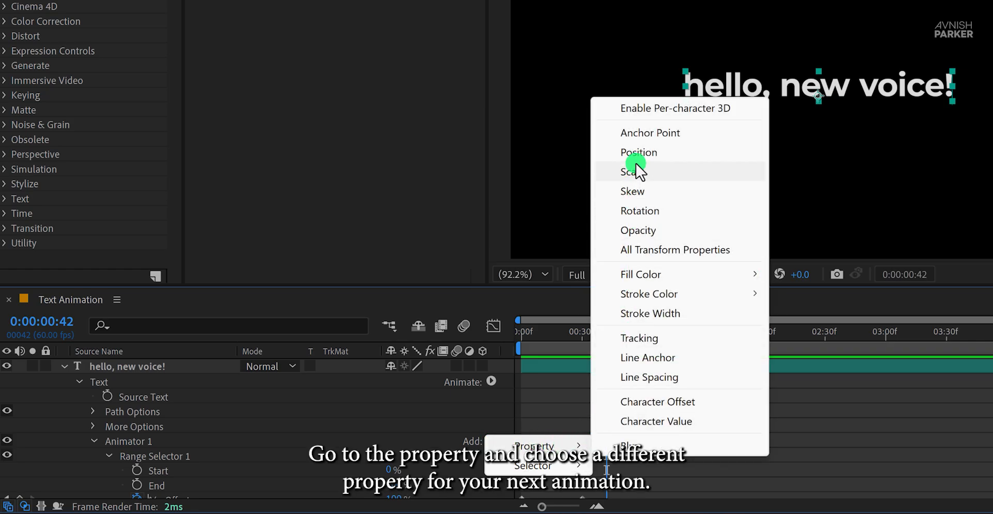
left_click(685, 133)
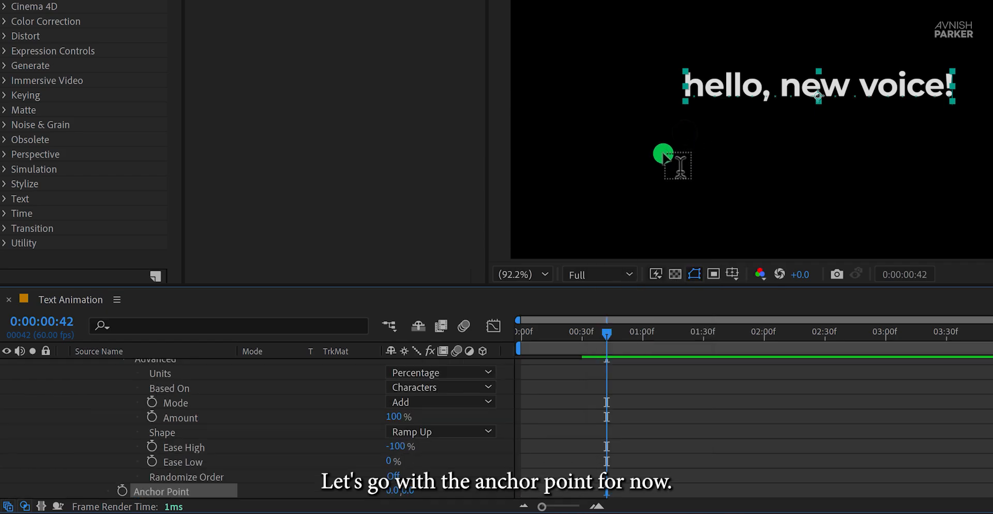
left_click(295, 495)
Step: Try Anchor Point X values of 100 and -380 for the animator, previewing the animation and returning to frame 0
left_click(394, 490)
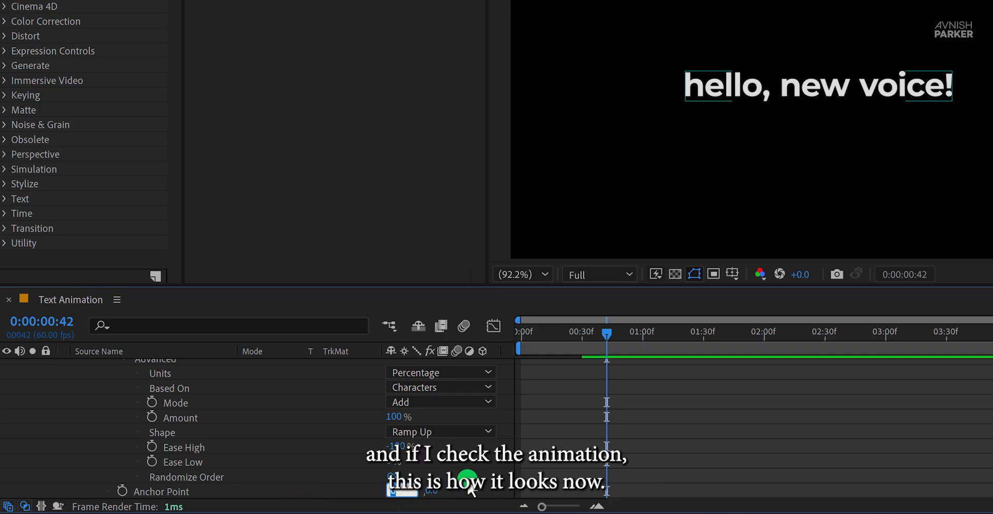
type("100")
key("Return")
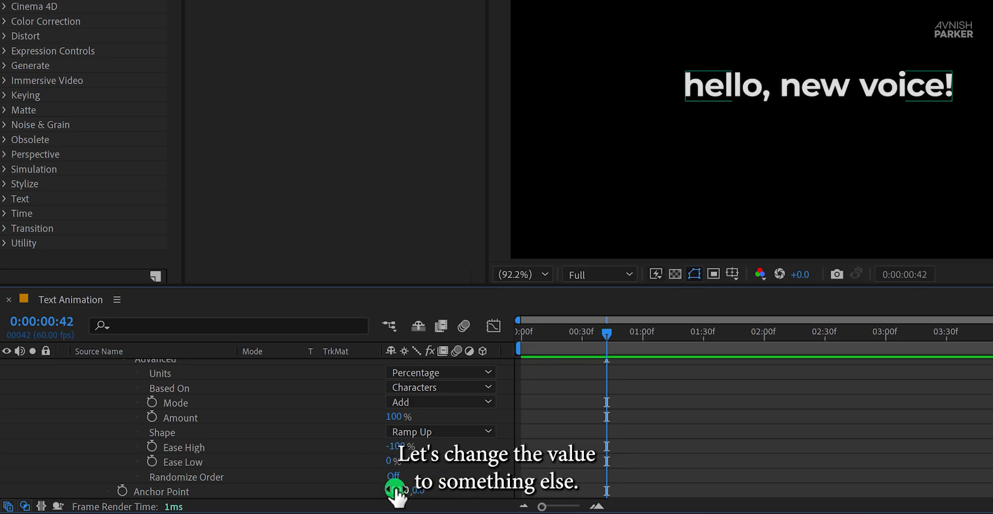
left_click_drag(396, 493, 377, 490)
key("space")
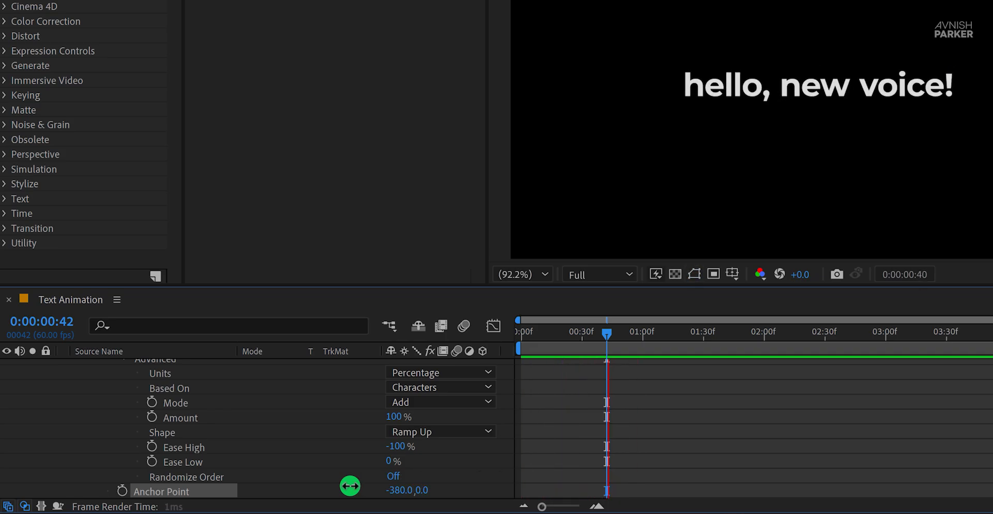
left_click_drag(538, 335, 522, 336)
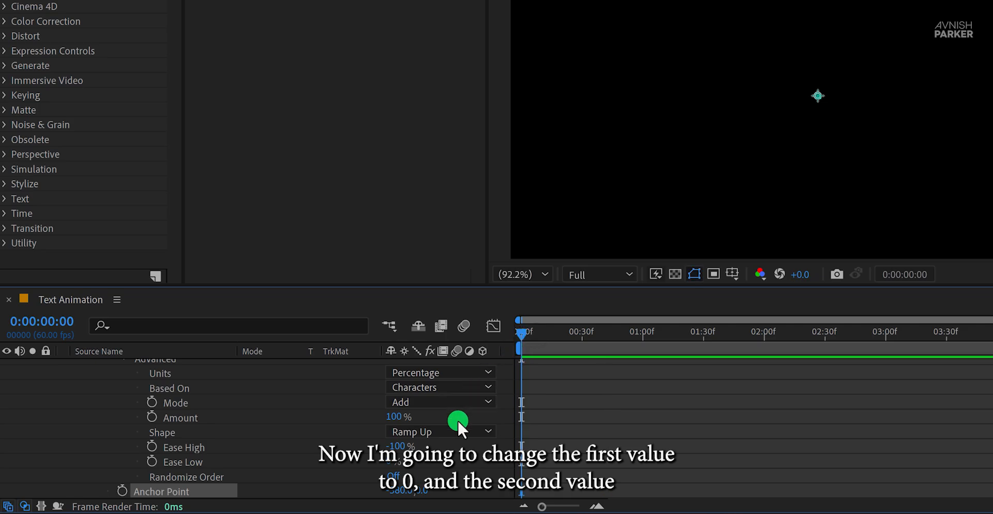
Step: Set the animator's Anchor Point to X 0 and Y about 200, and preview the animation
left_click(394, 490)
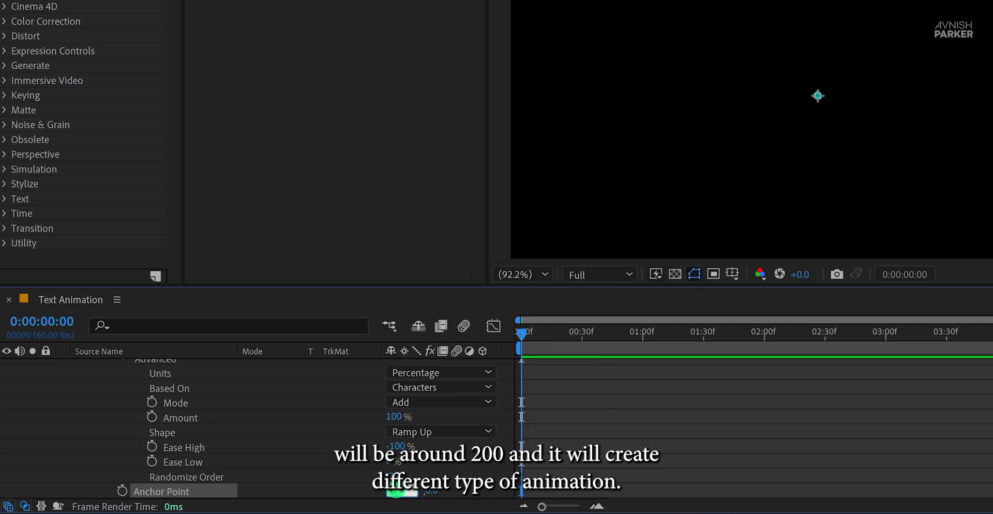
left_click(441, 482)
left_click_drag(409, 491, 514, 463)
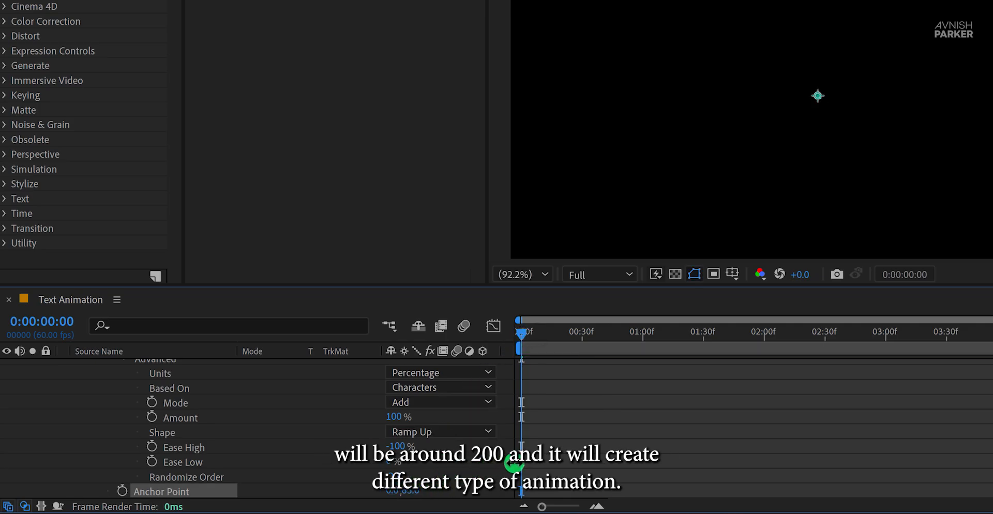
key("space")
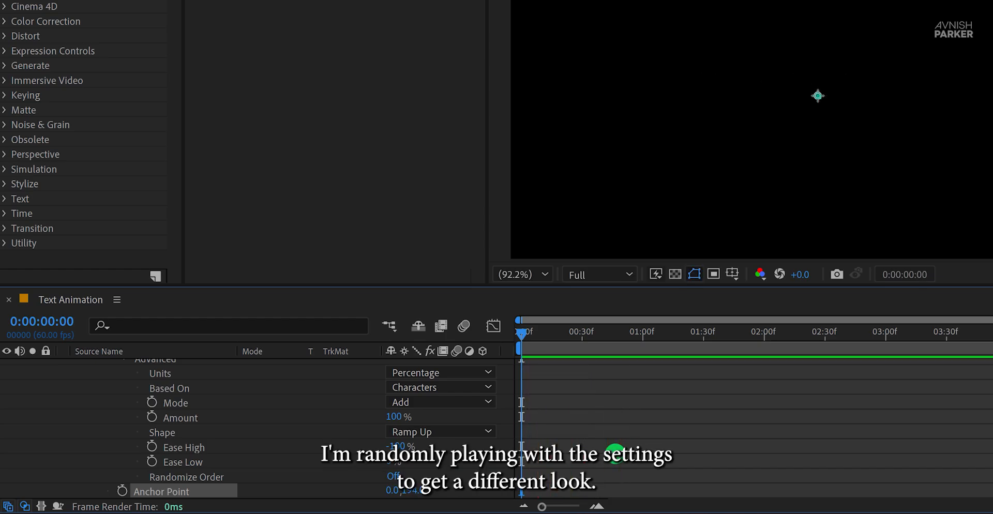
key("space")
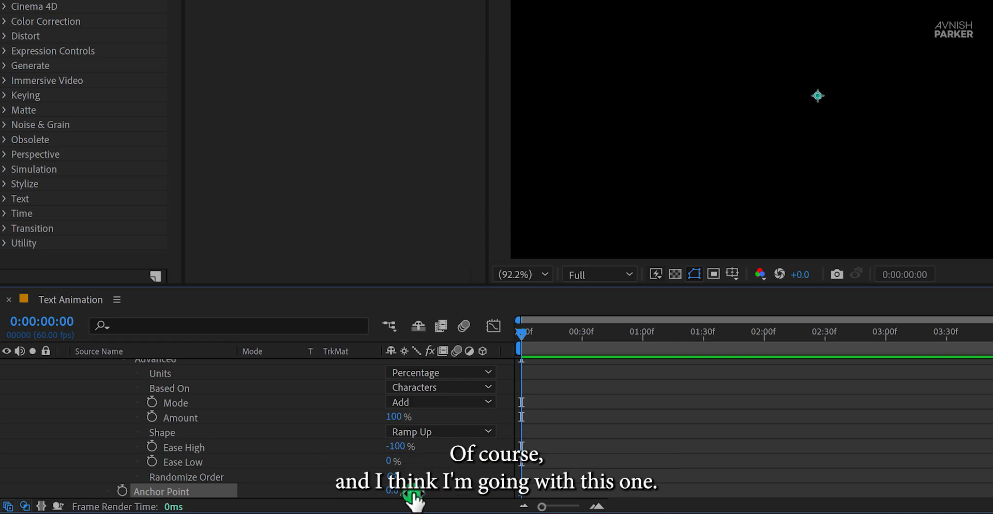
Step: Try an Anchor Point Y value of -780 and preview the text at frame 18
left_click_drag(412, 493, 312, 480)
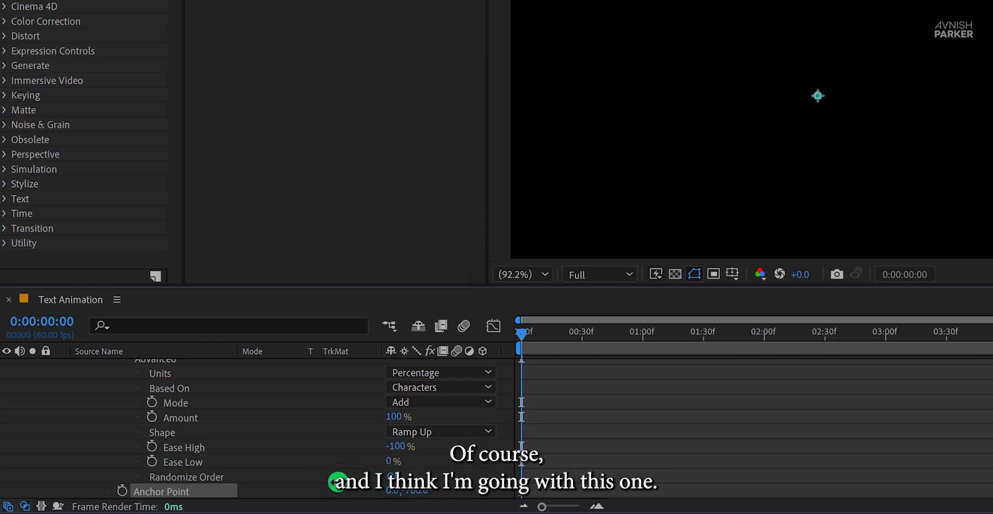
key("space")
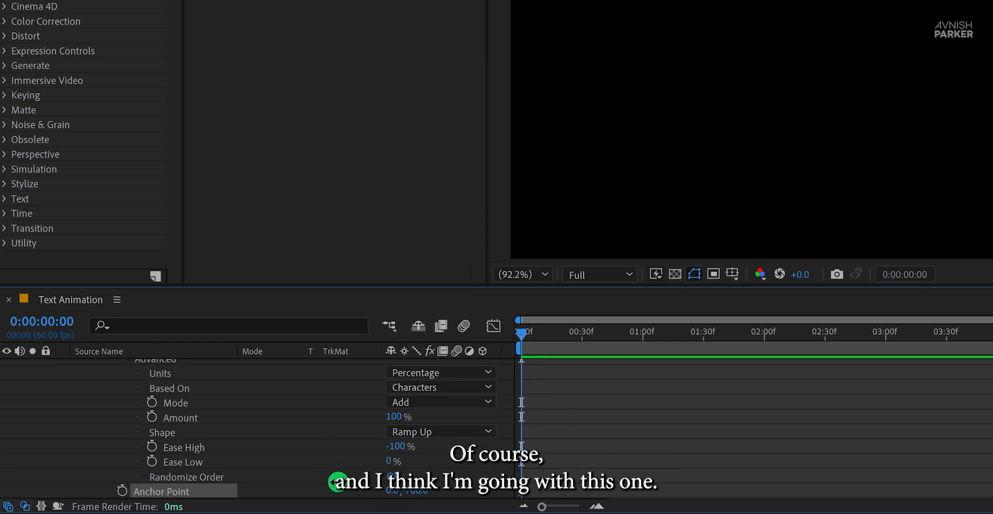
left_click(557, 333)
Step: Set the animator's Anchor Point Y value to 0 and scrub through the animation to frame 47
left_click(420, 490)
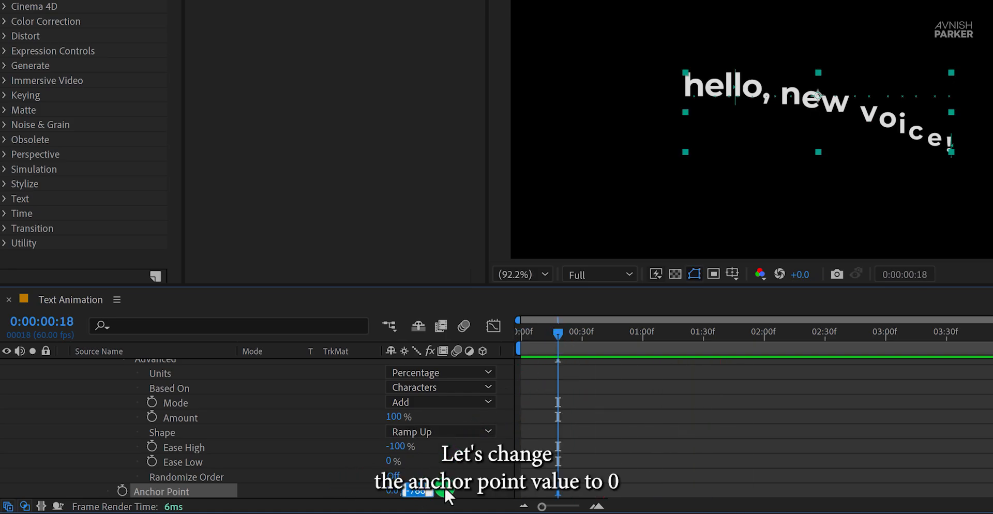
type("0")
key("Return")
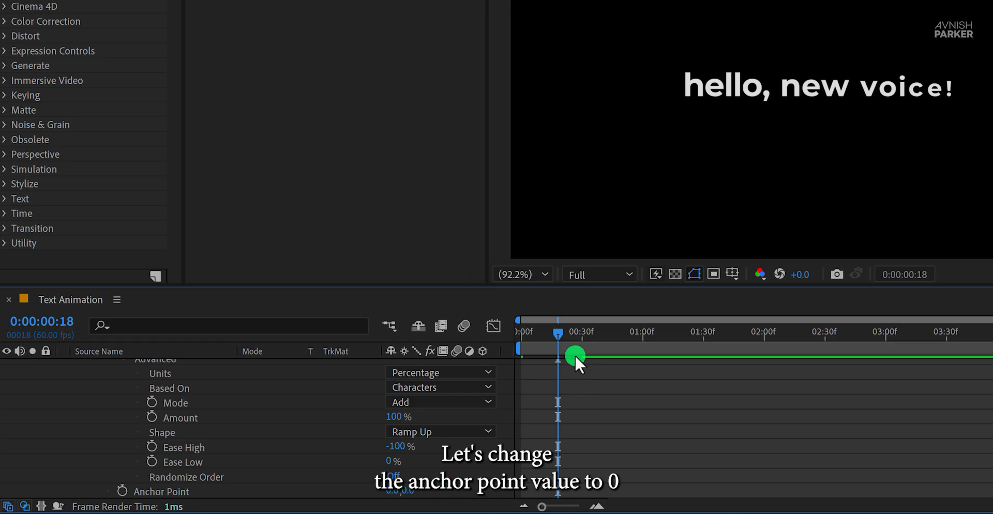
left_click_drag(575, 355, 615, 338)
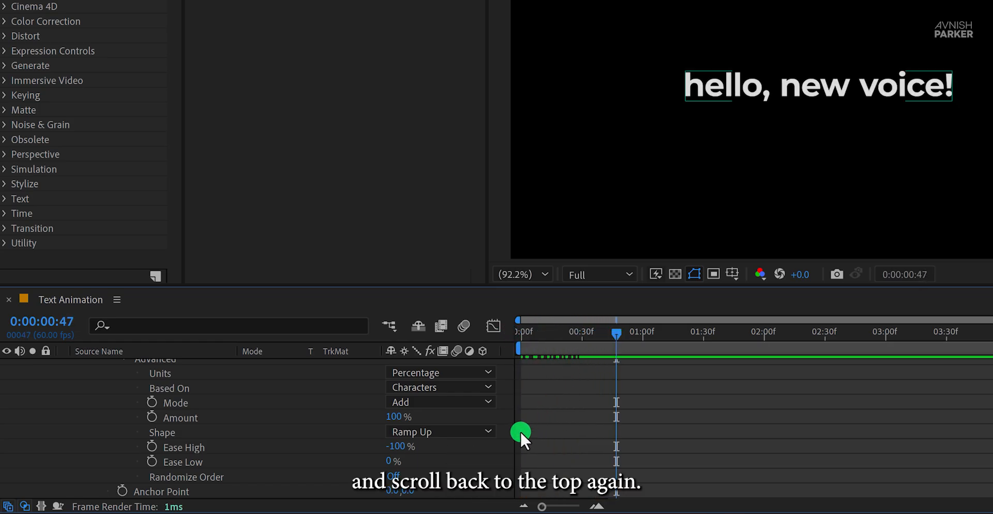
Step: Add the Position property to Animator 1 of the text layer
scroll(515, 433, "up", 3)
left_click(495, 373)
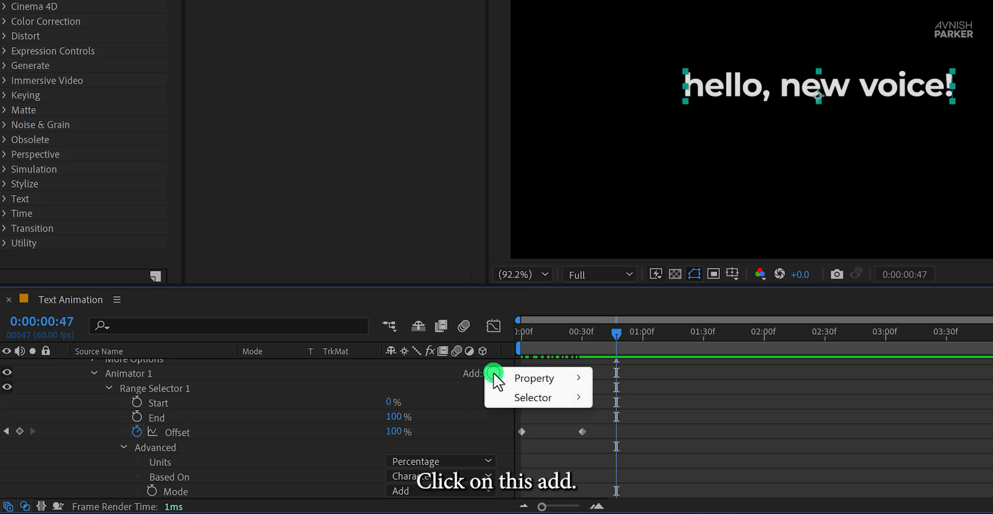
left_click(540, 378)
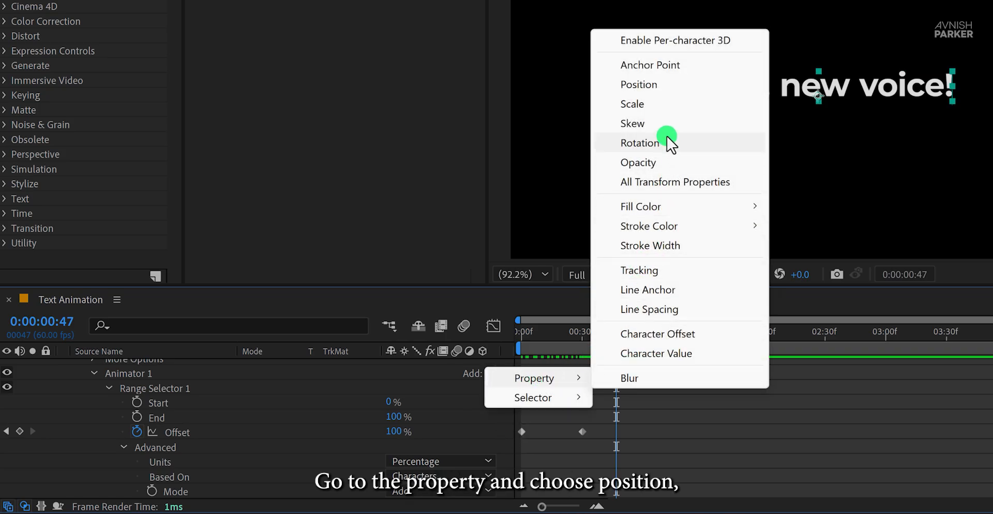
left_click(657, 88)
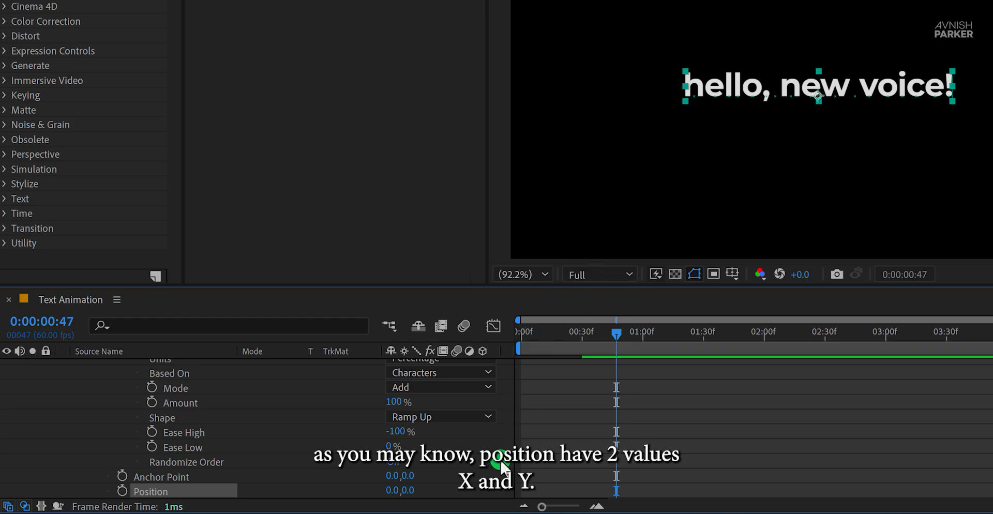
left_click(482, 472)
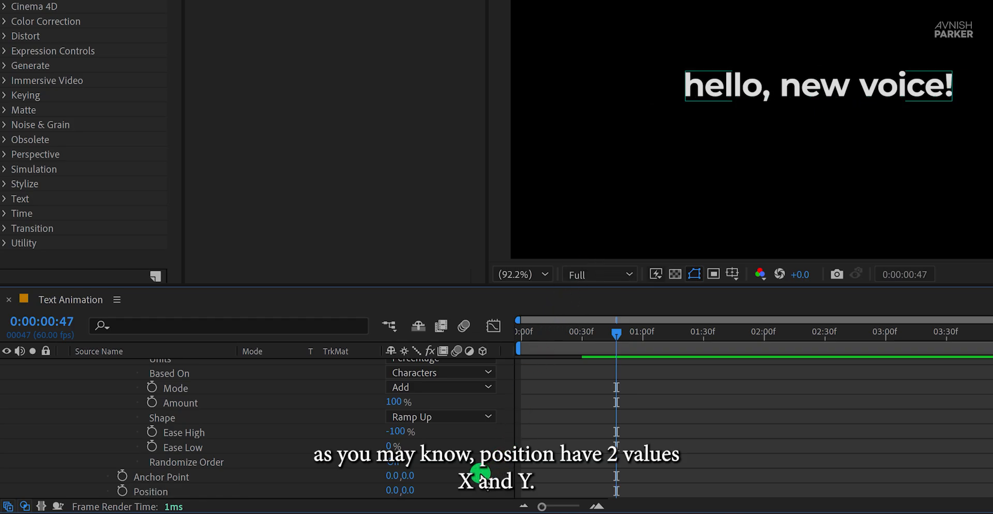
Step: Set the animator's Position Y value to 300 and play the animation
left_click(411, 490)
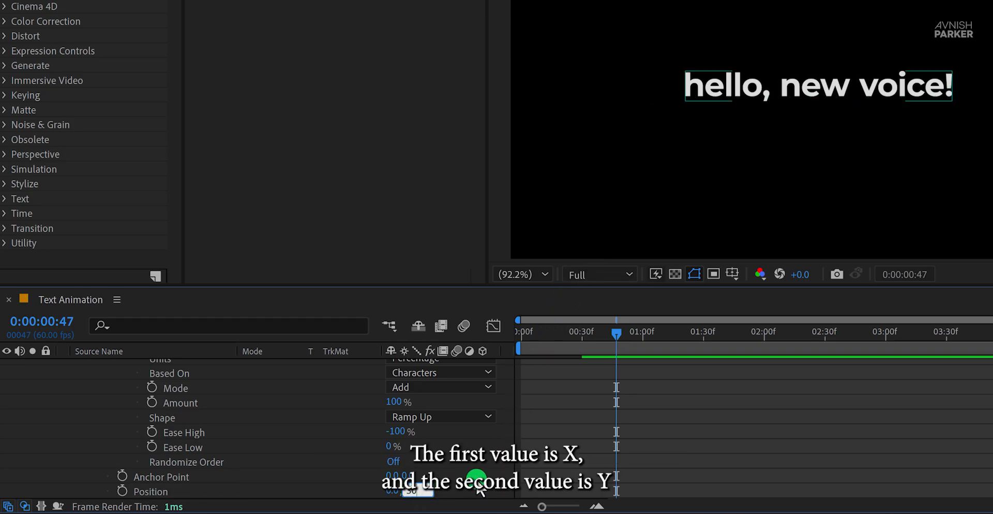
key("Return")
key("space")
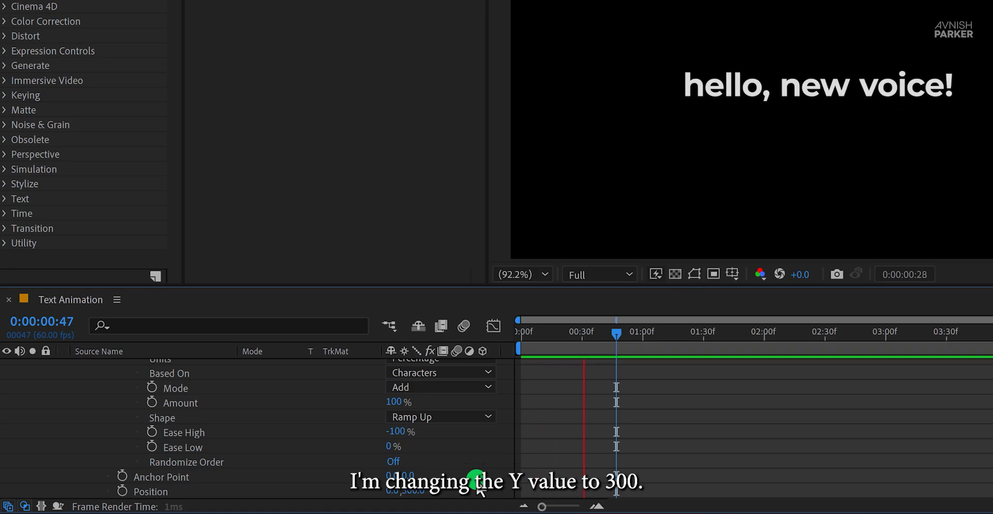
key("space")
key("space")
key("space")
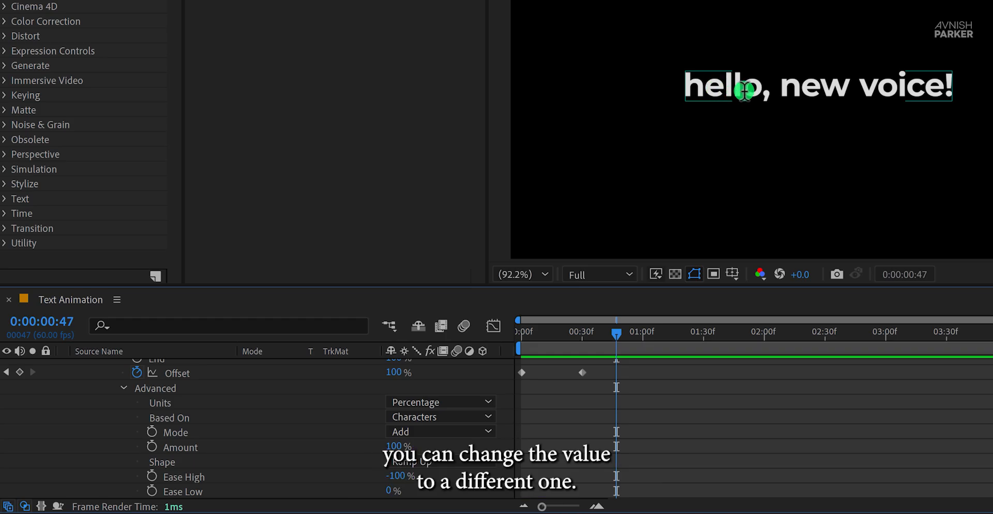
Step: Try basing the range selector on Words and scrub through the animation
left_click(462, 417)
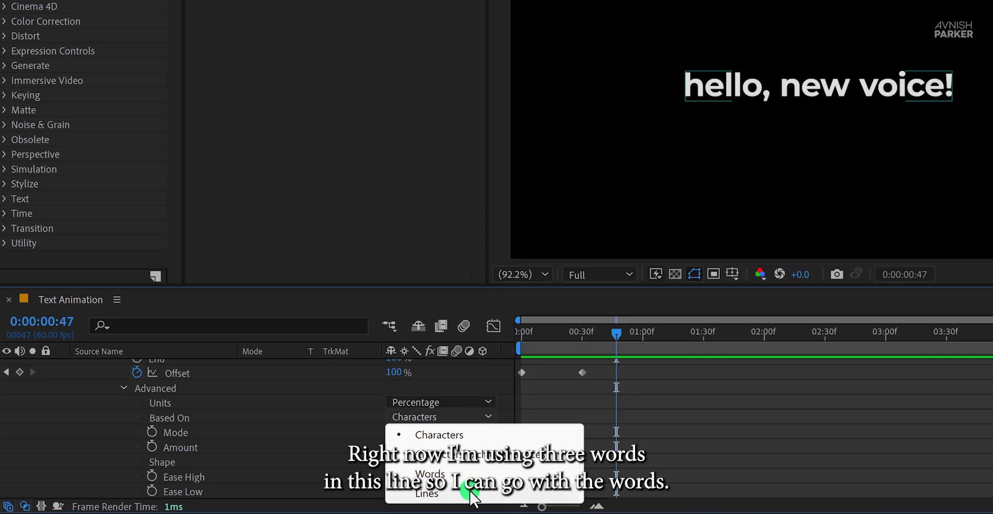
left_click(470, 475)
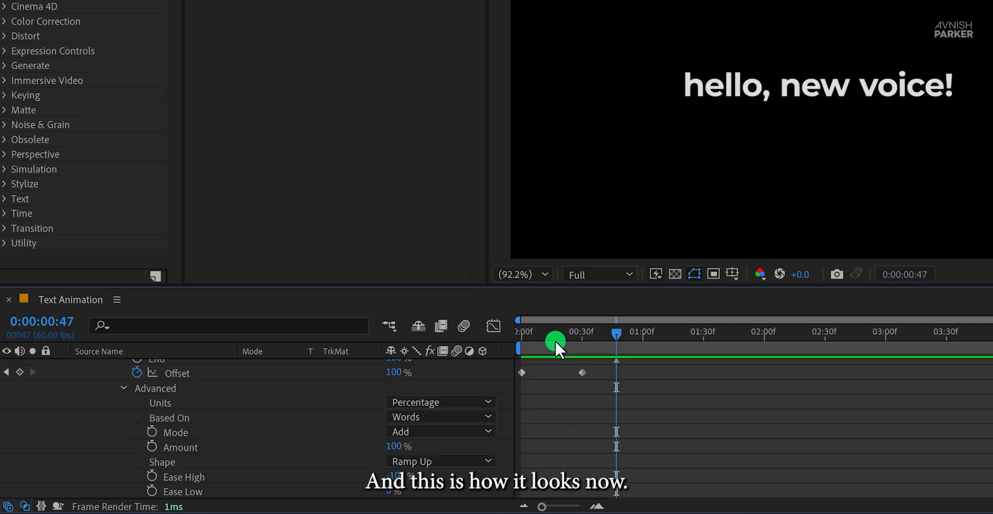
left_click_drag(555, 340, 557, 337)
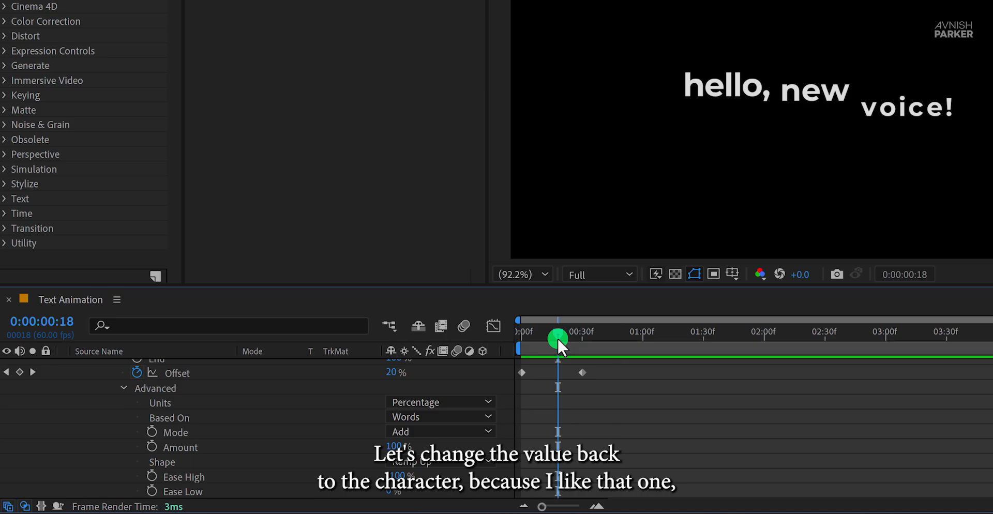
Step: Set the range selector's Based On option to Characters and preview the animation up to frame 41
left_click(444, 417)
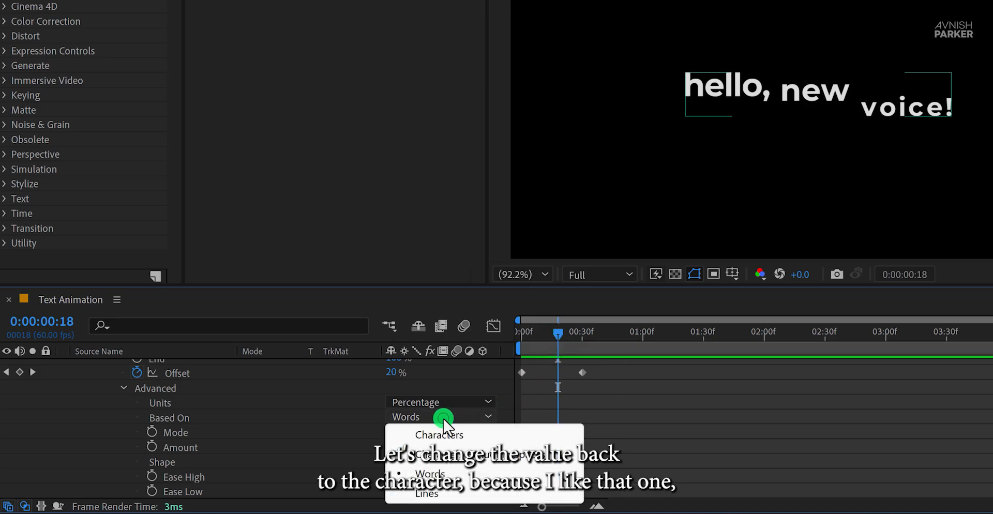
left_click(461, 436)
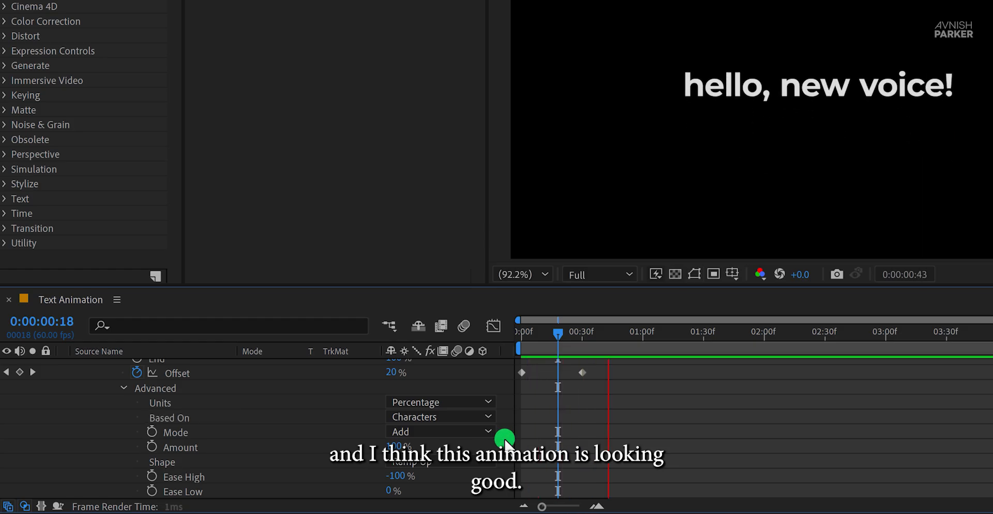
scroll(504, 438, "up", 6)
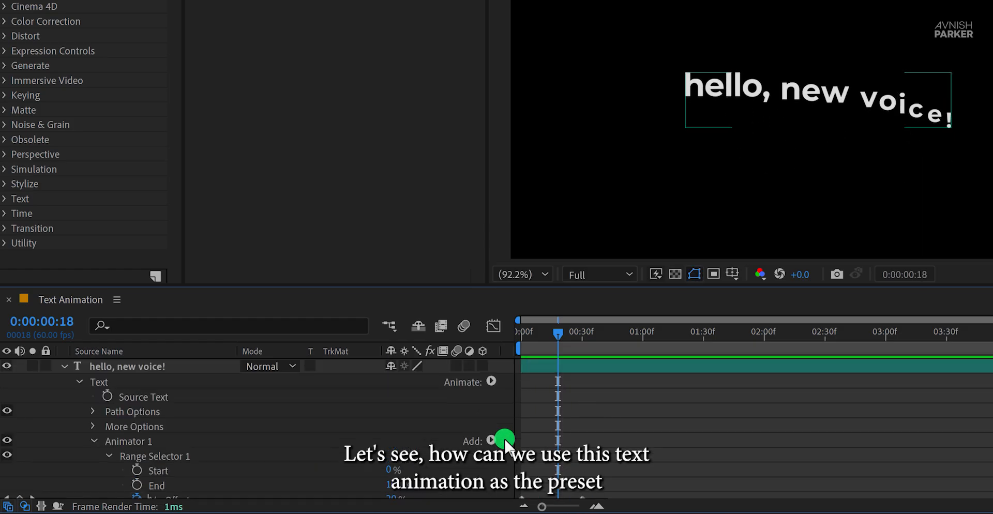
left_click(577, 333)
left_click_drag(578, 334, 604, 334)
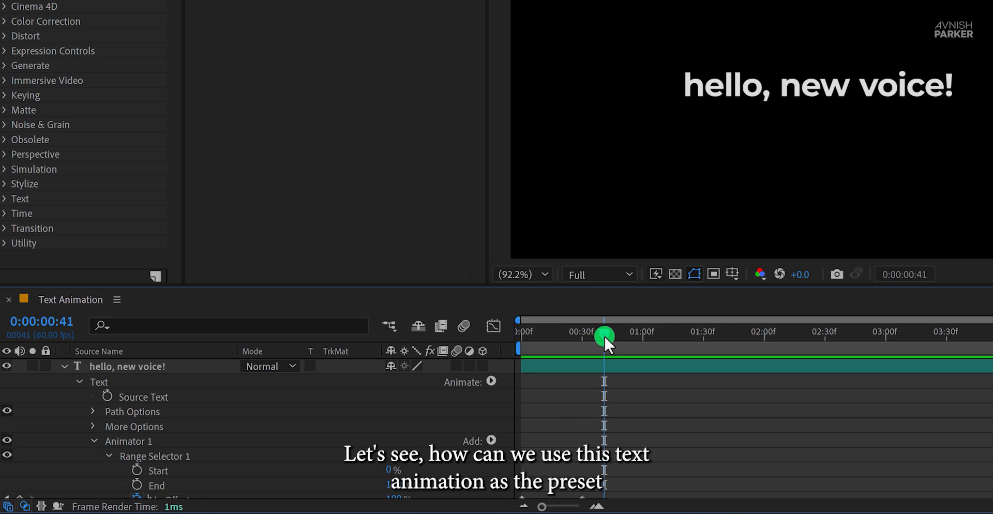
Step: Collapse and select Animator 1 of the "hello, new voice!" layer, trying a duplicate of it and undoing that
left_click(93, 439)
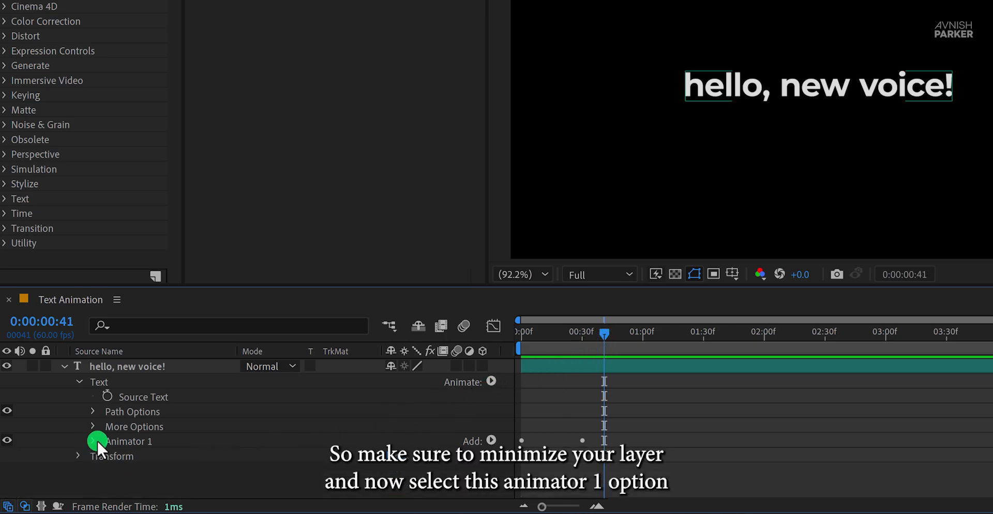
left_click(159, 440)
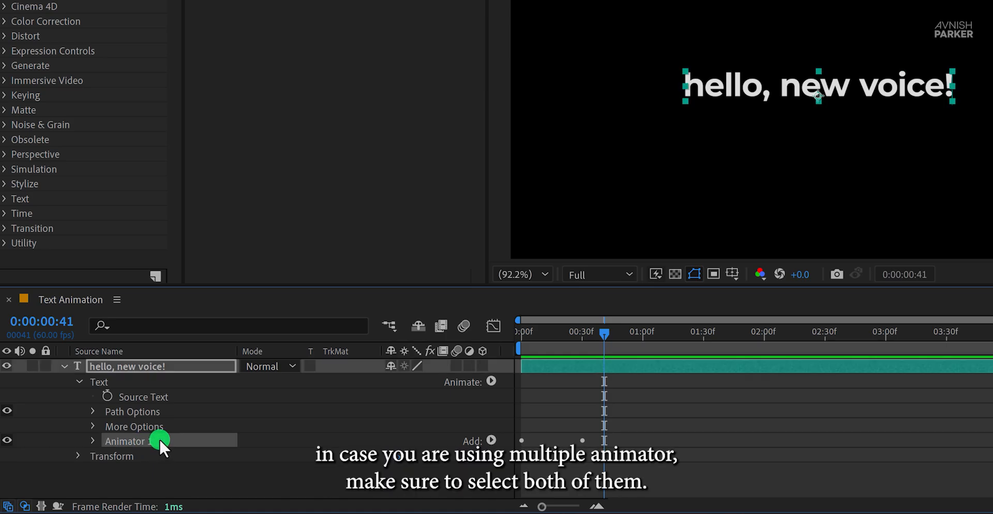
key("ctrl+d")
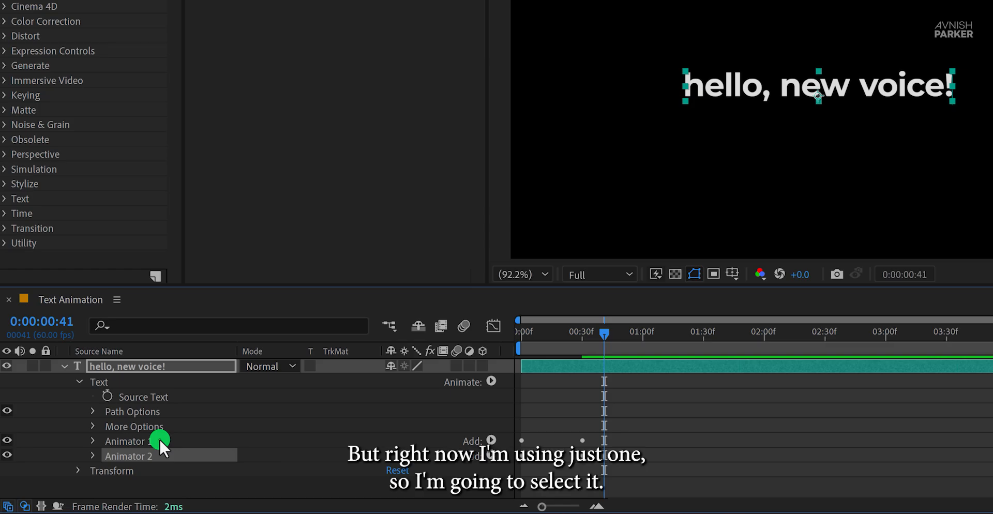
key("ctrl+z")
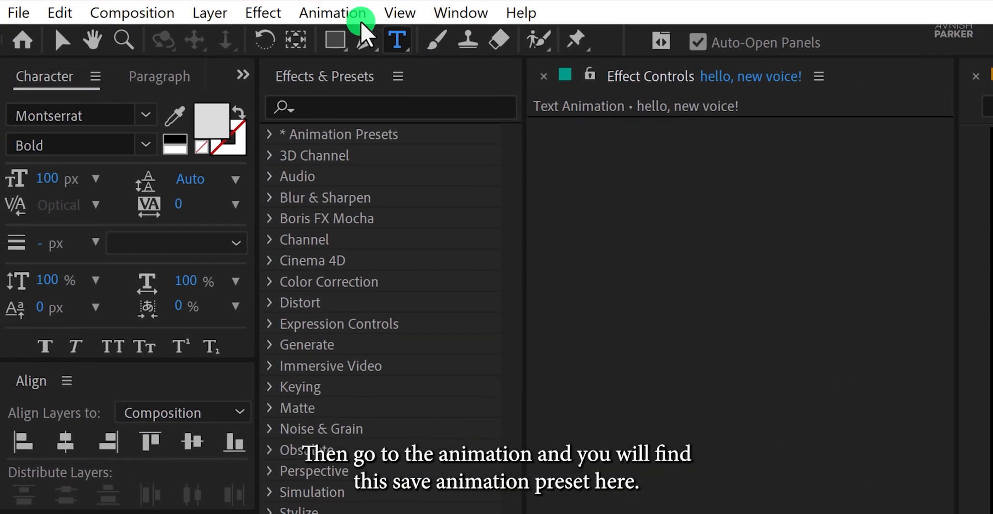
Step: Save the selected animator as an animation preset named Text Animation.ffx in the User Presets folder
left_click(353, 14)
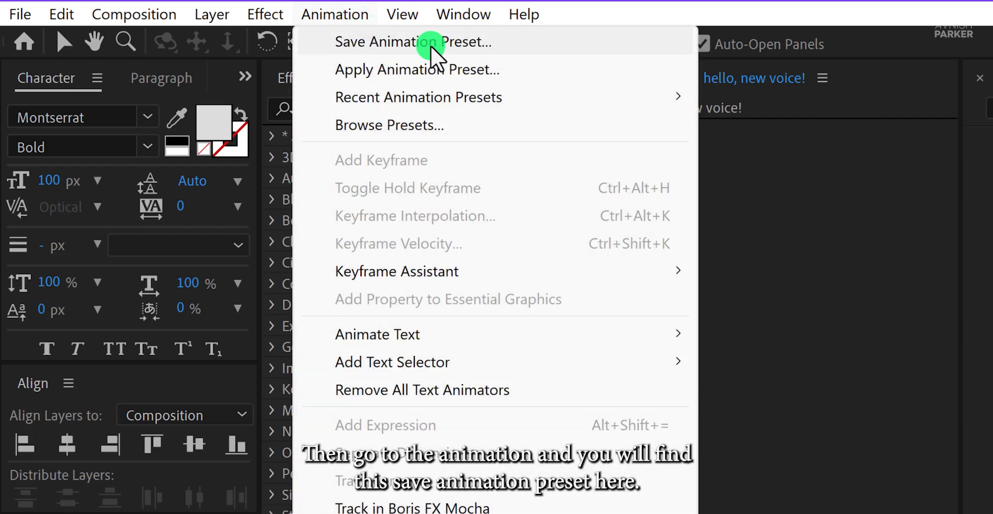
left_click(521, 46)
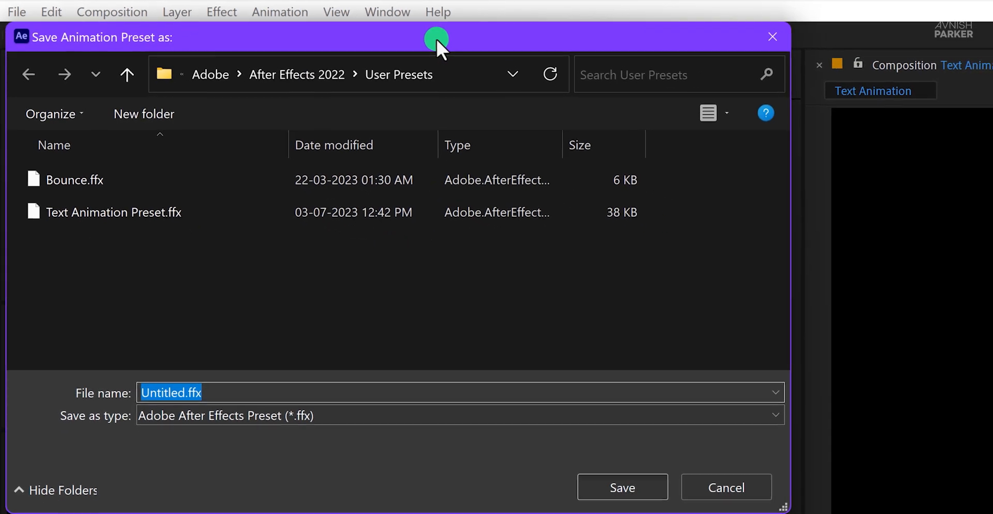
key("Left")
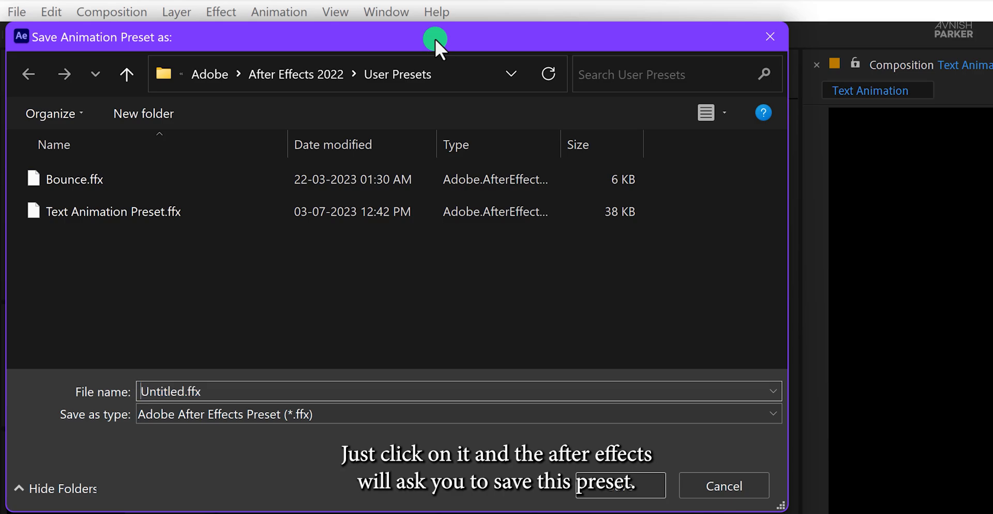
key("Delete")
key("Delete")
key("Delete")
type("T")
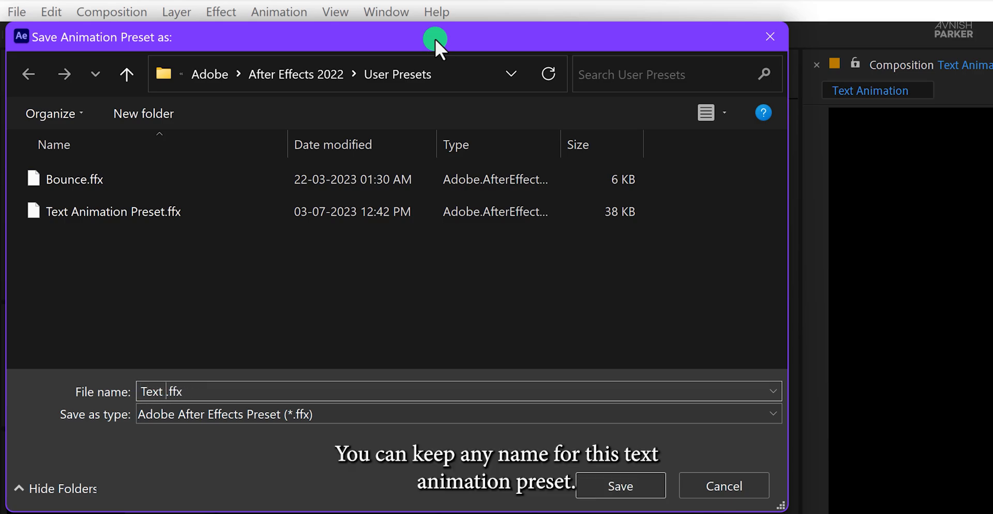
type("ext Animation")
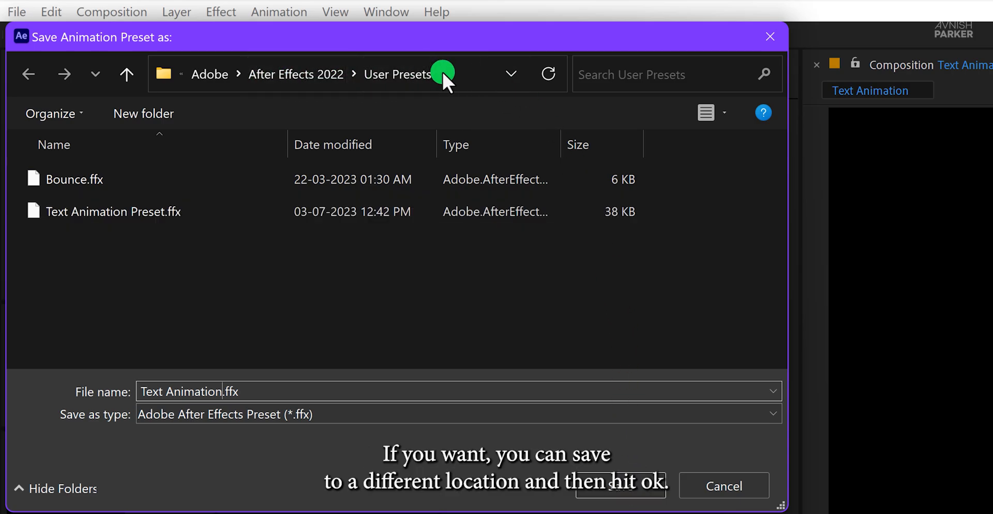
left_click(603, 491)
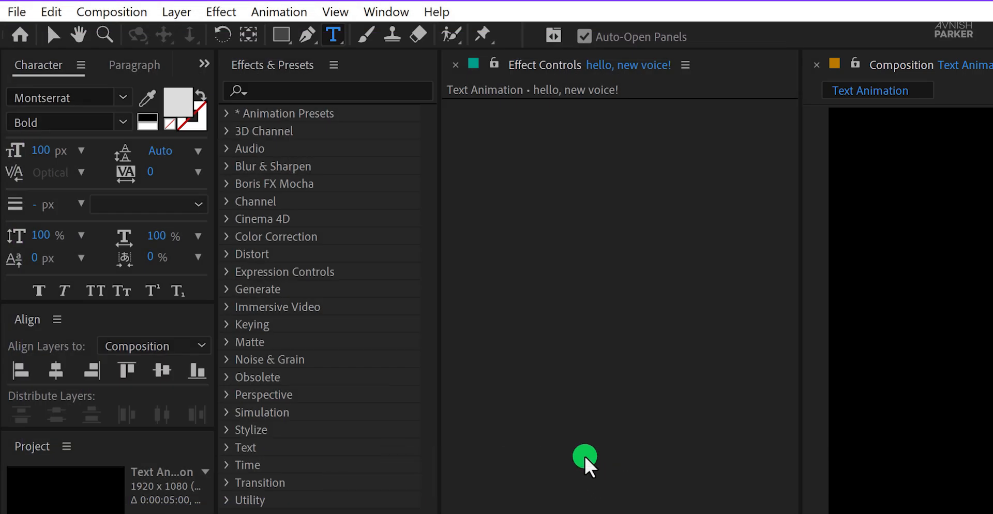
Step: Expand the User Presets folder under Animation Presets and select the Text Animation preset
left_click(229, 114)
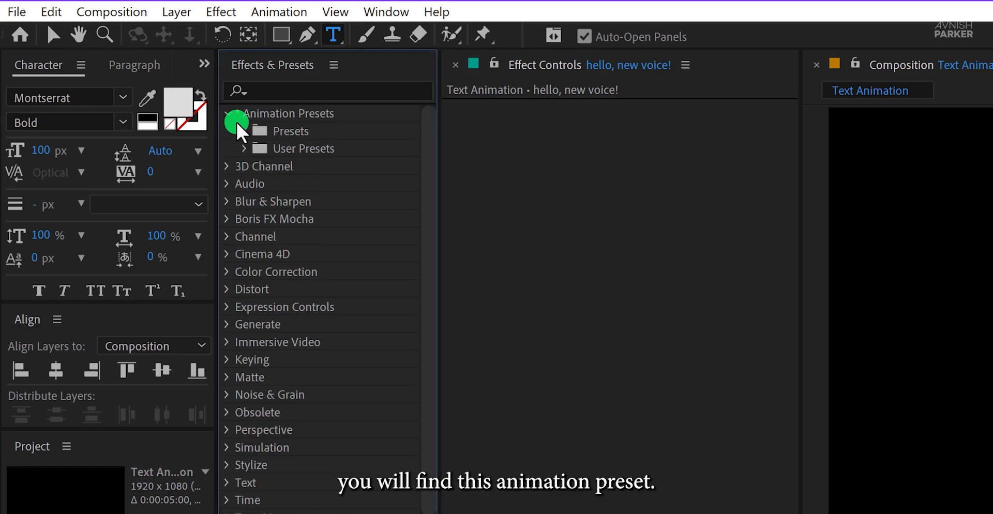
left_click(245, 150)
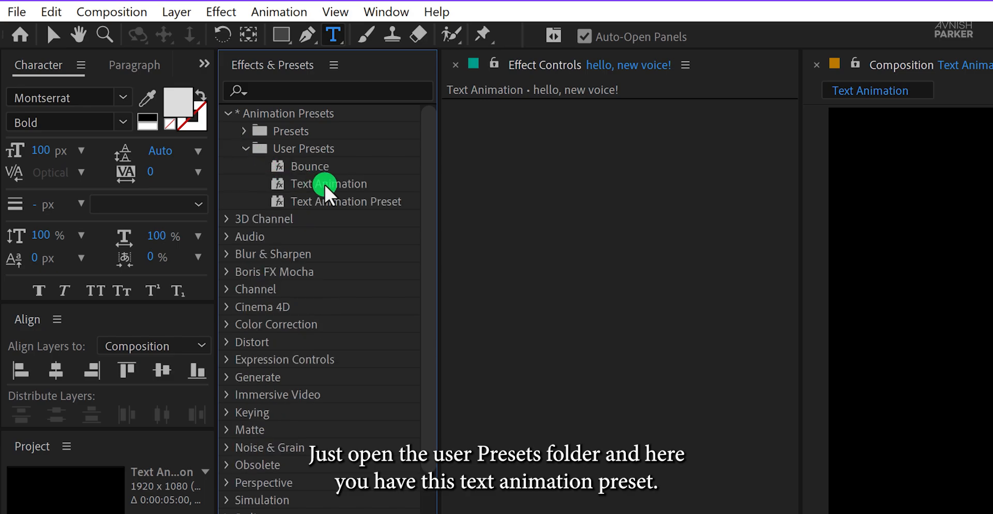
left_click(331, 186)
left_click_drag(327, 185, 419, 513)
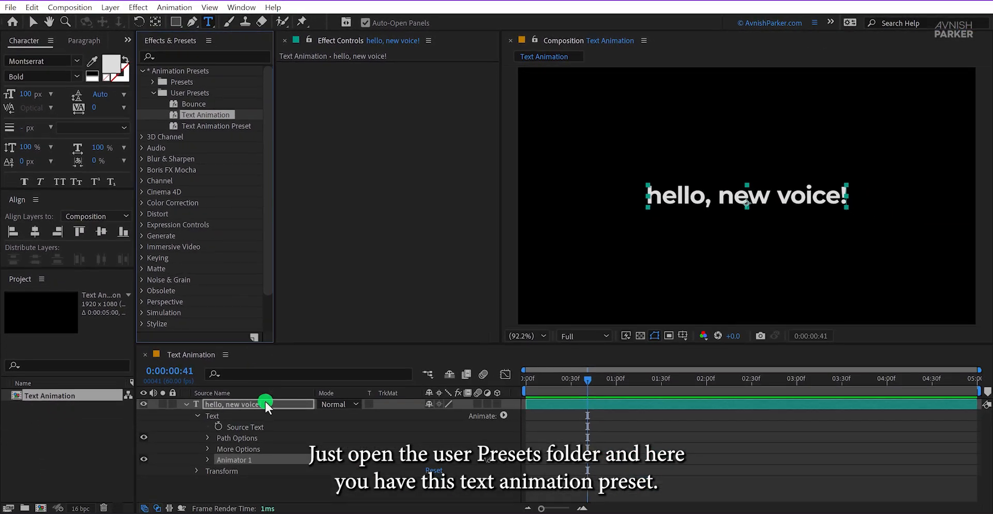
Step: Delete Animator 1 from the "hello, new voice!" text layer
left_click_drag(266, 402, 266, 403)
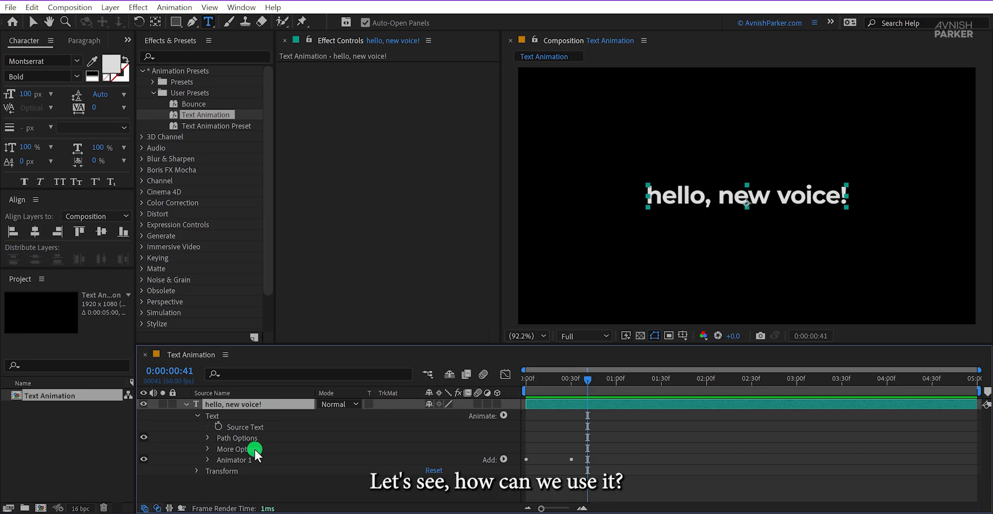
left_click(243, 458)
key("Delete")
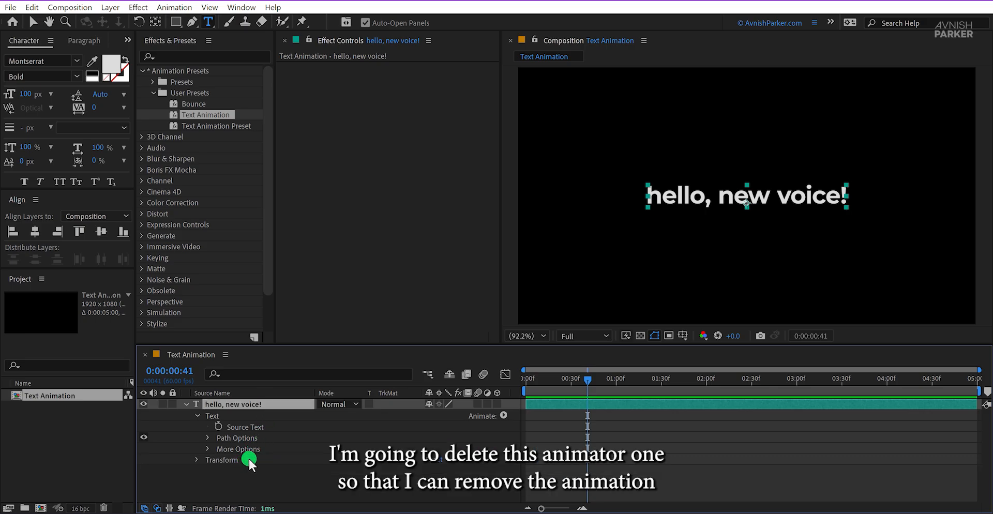
Step: Scrub from the first frame to frame 30 to check the text layer for any remaining animation
left_click(560, 402)
mouse_move(508, 383)
left_mouse_down()
mouse_move(576, 386)
mouse_move(517, 383)
left_mouse_up()
left_click(524, 400)
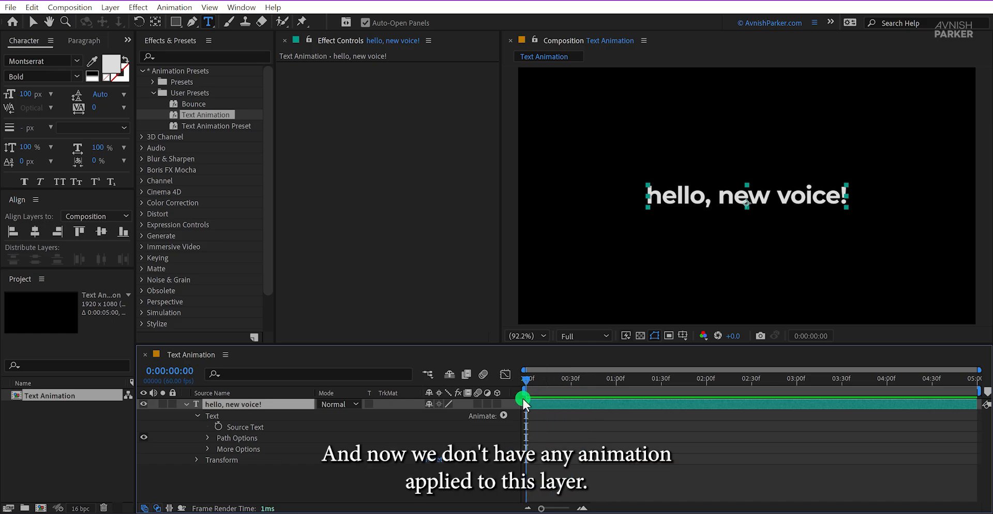
left_click(569, 386)
left_click(570, 411)
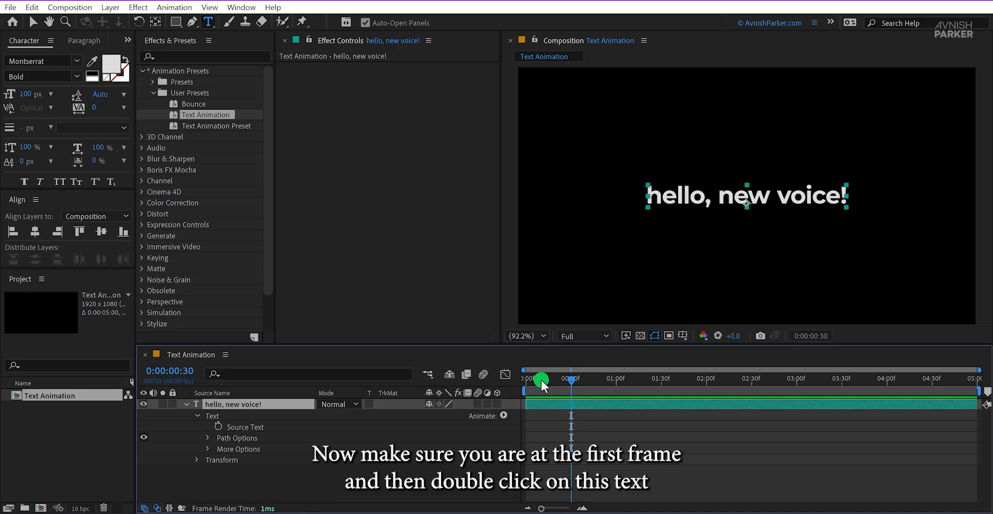
Step: Apply the Text Animation preset to the text layer at the first frame and play the animation
left_click_drag(542, 380, 525, 383)
left_click(536, 407)
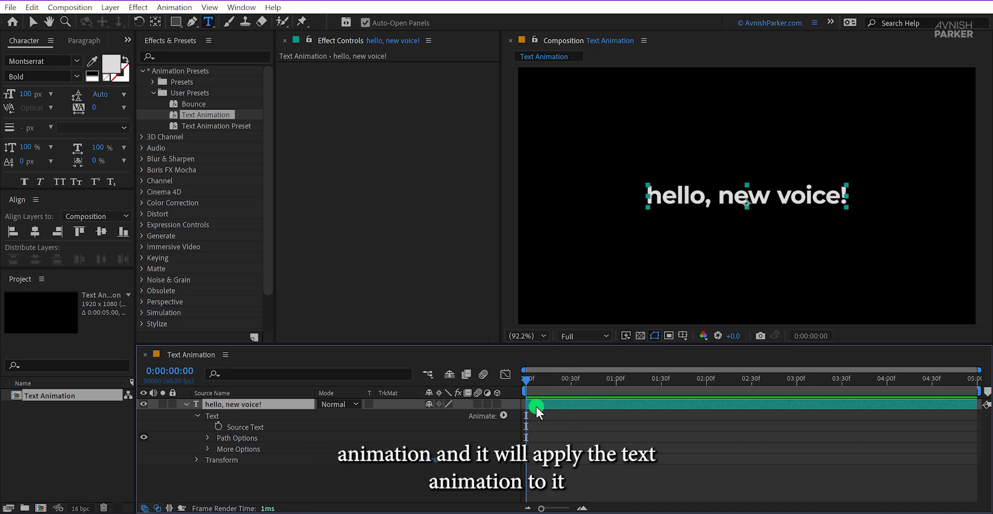
left_click(352, 245)
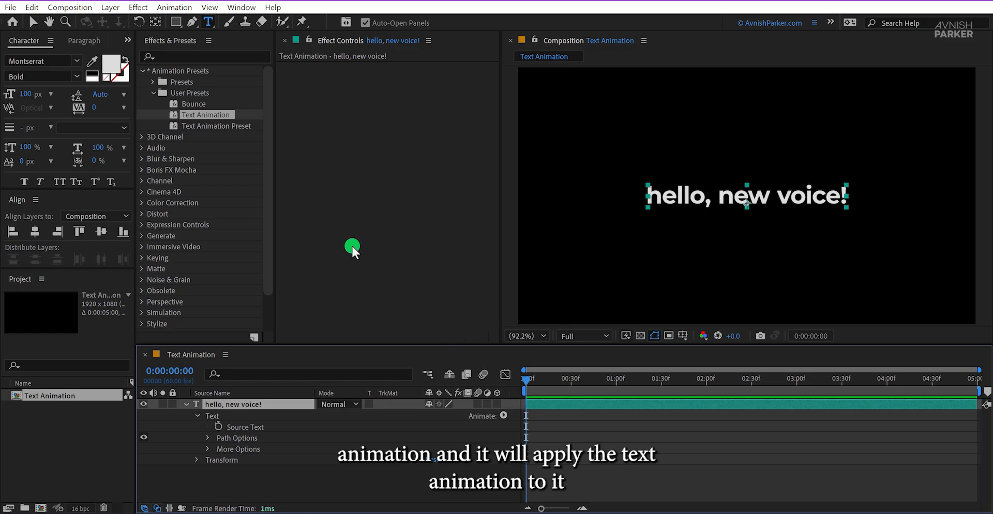
double_click(226, 114)
key("space")
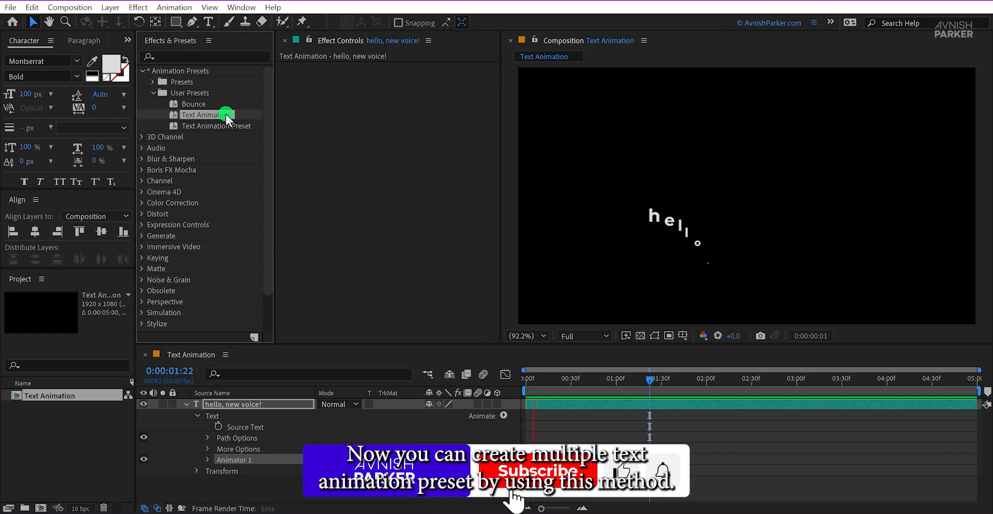
key("space")
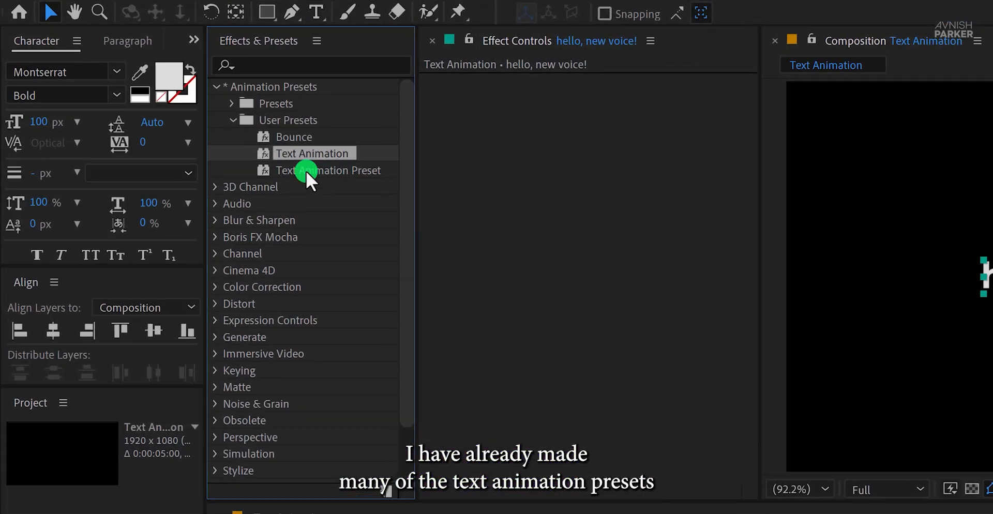
Step: Examine the creator's own text presets inside the Presets folder, from the Bouncy text preset to Smooth Scale - In
left_click(223, 163)
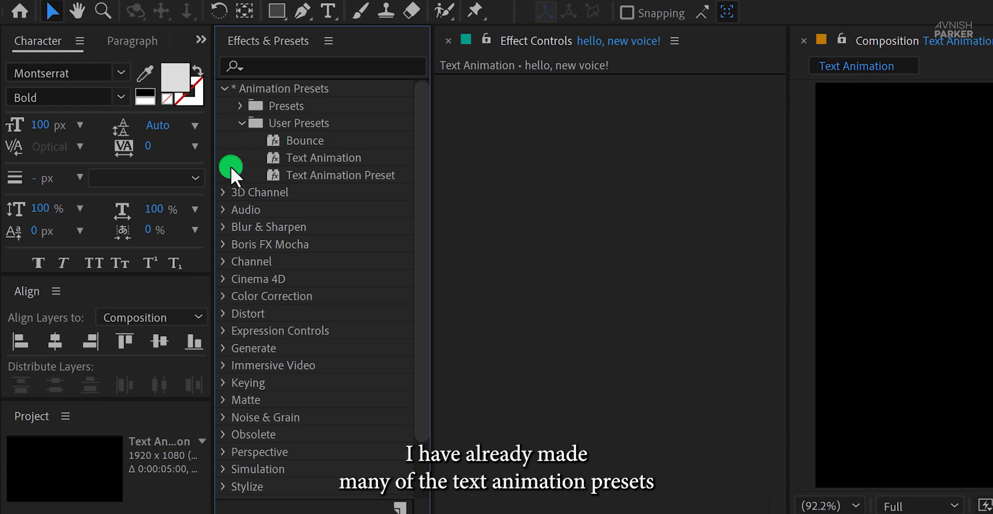
left_click(240, 123)
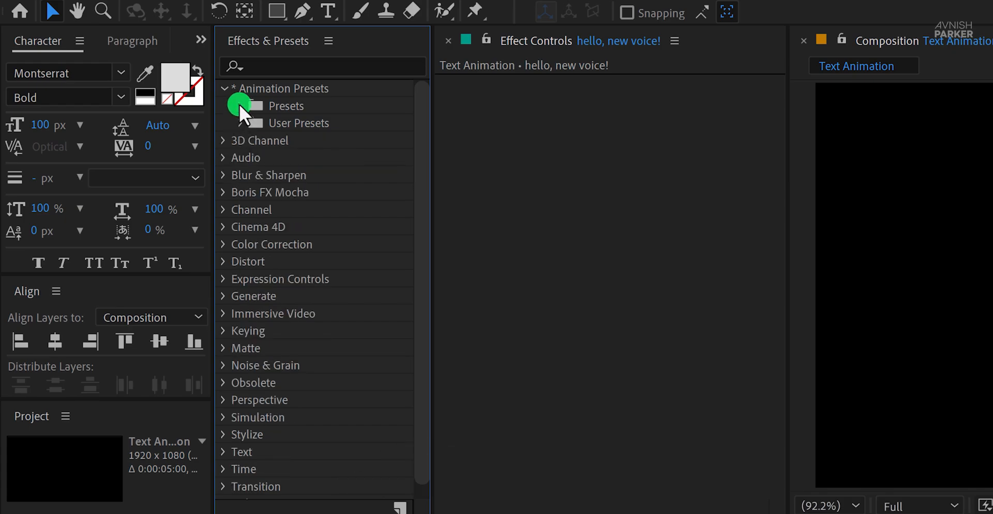
left_click(239, 105)
left_click(258, 123)
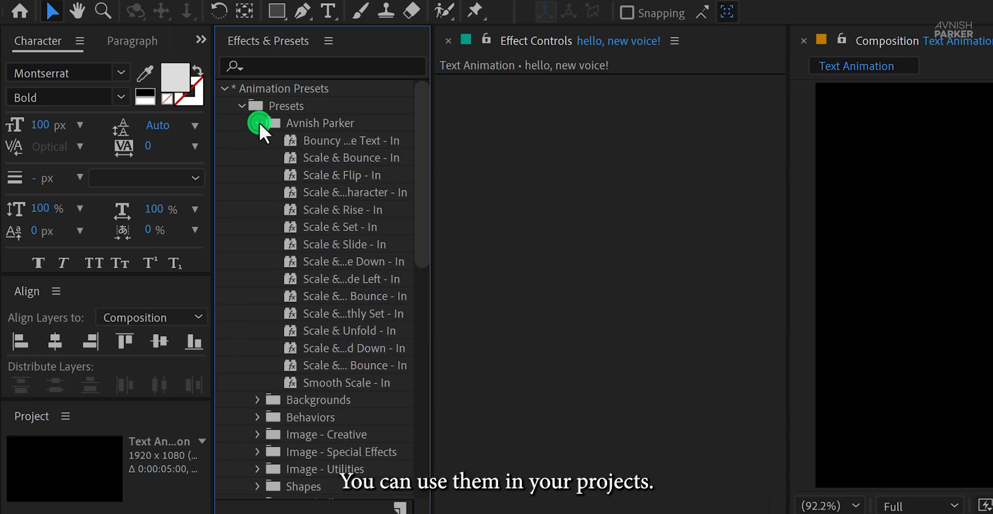
left_click(336, 140)
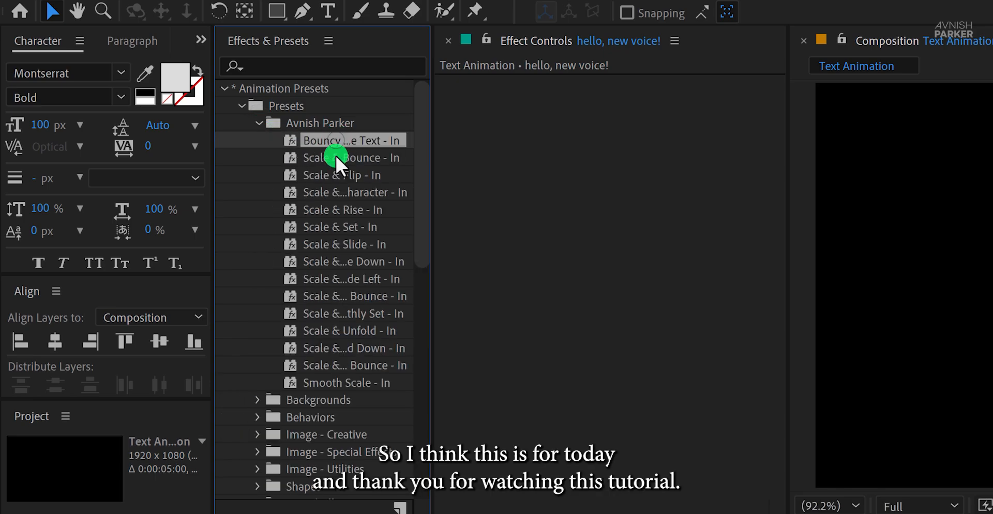
left_click(343, 381, "shift")
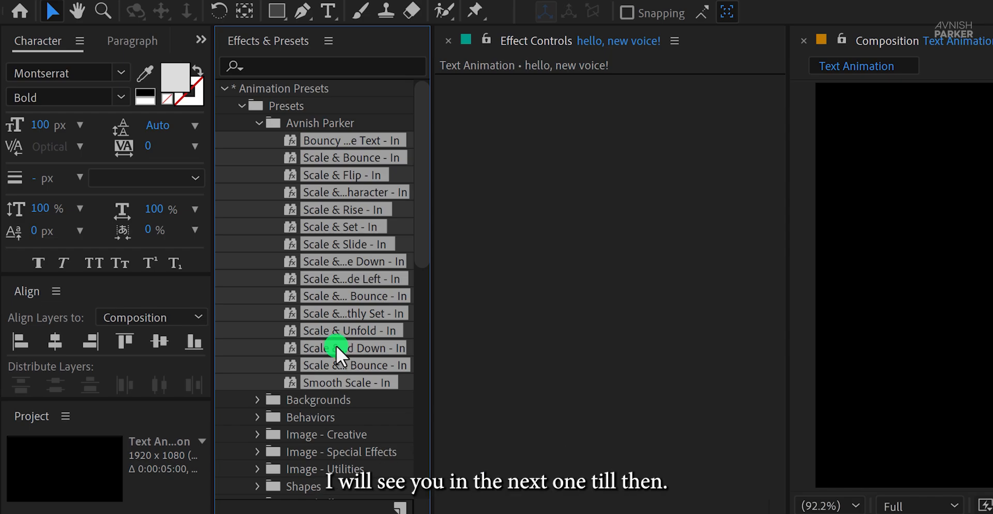
left_click(228, 124)
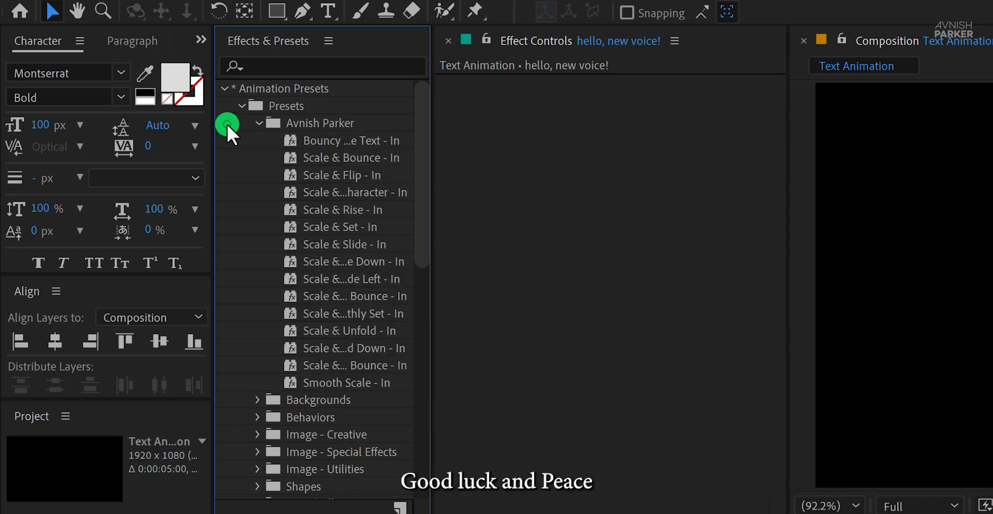
left_click(257, 123)
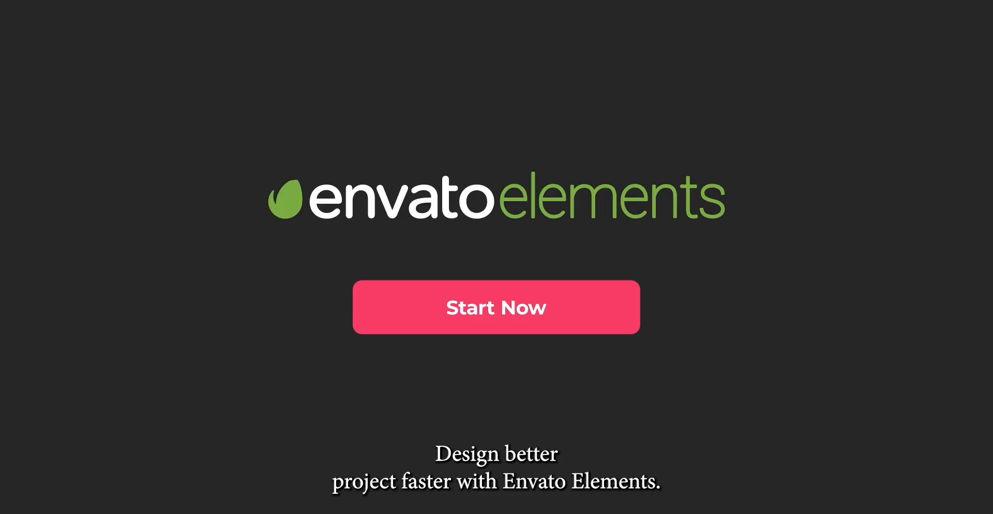